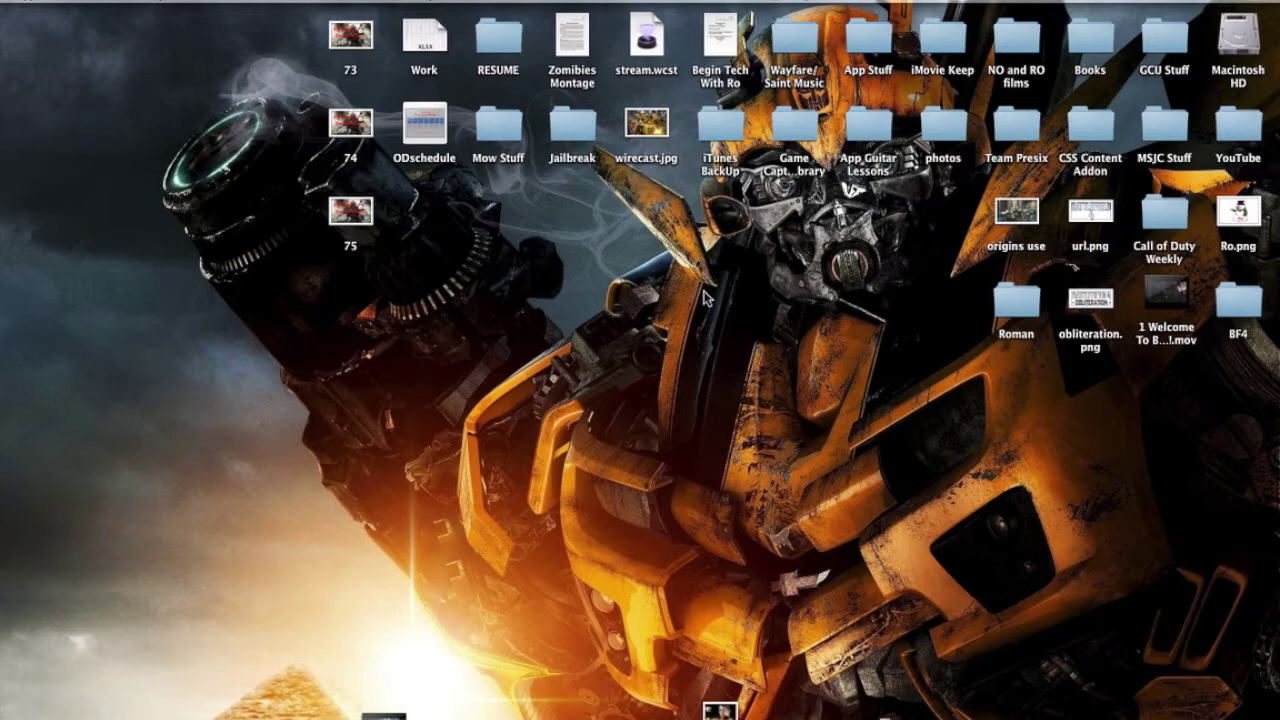
- Launch iMovie from the Dock on the Finder desktop
mouse_move(8, 258)
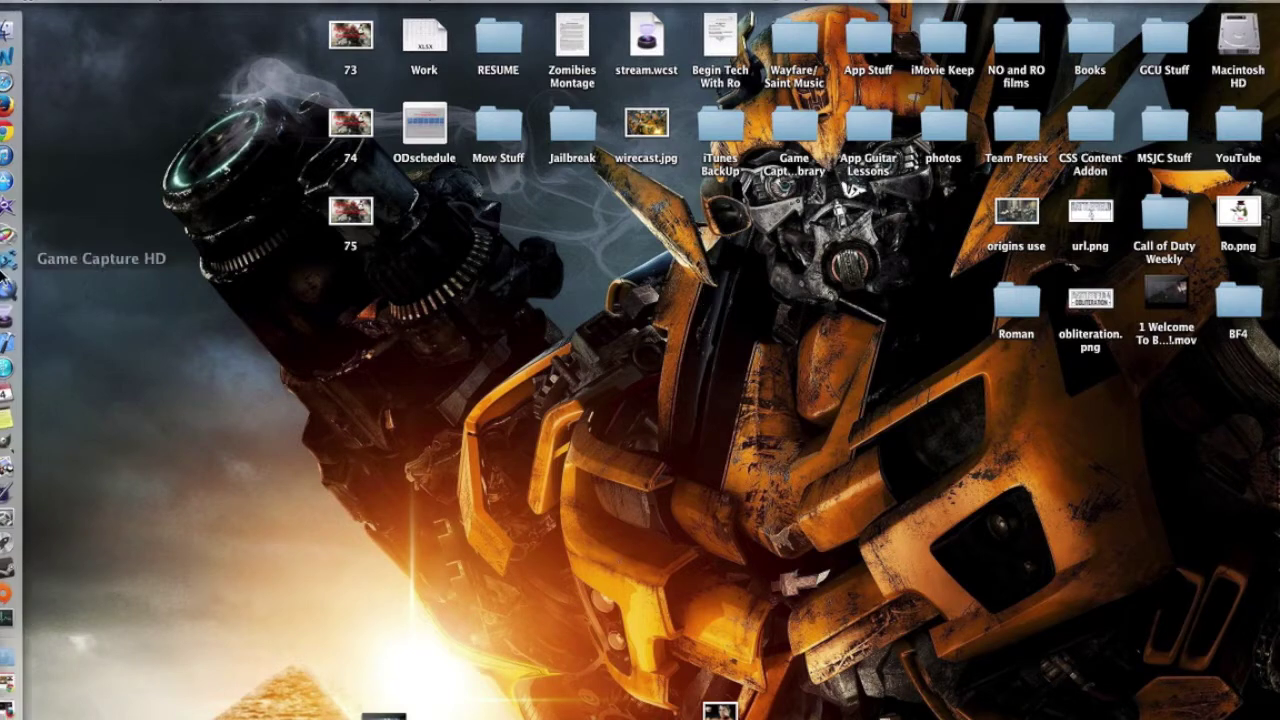
left_click(22, 210)
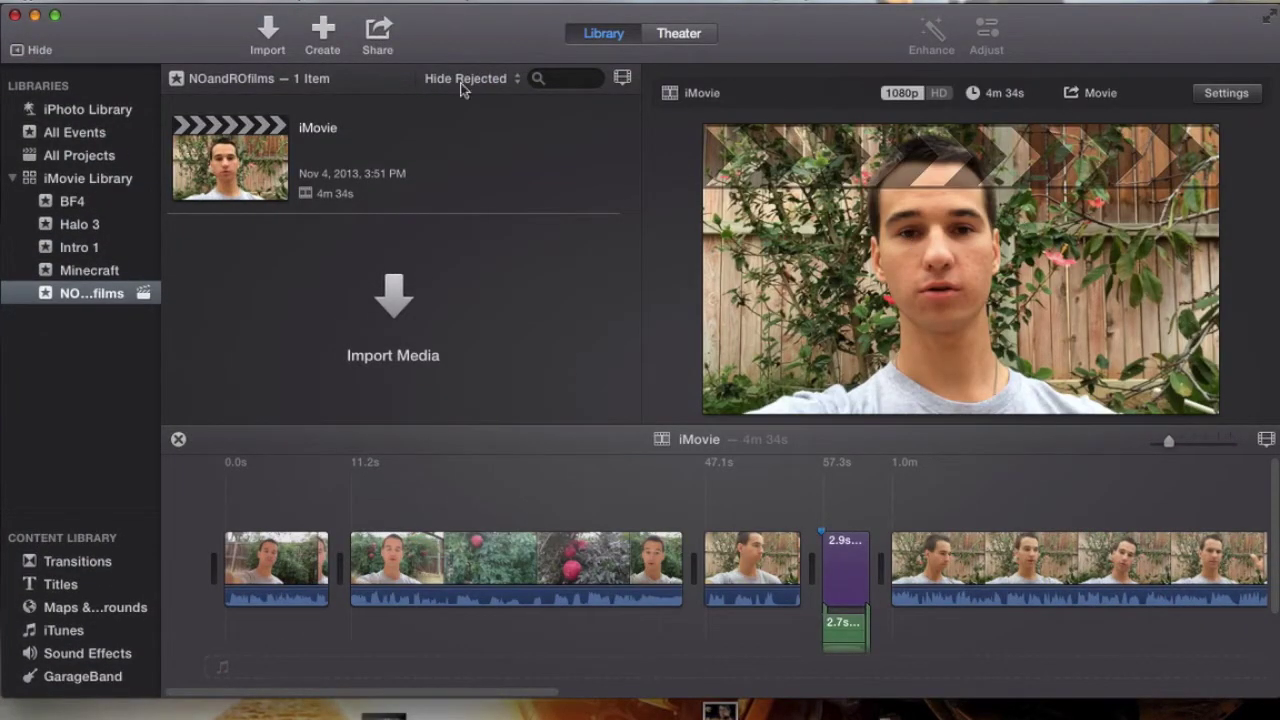
left_click(70, 0)
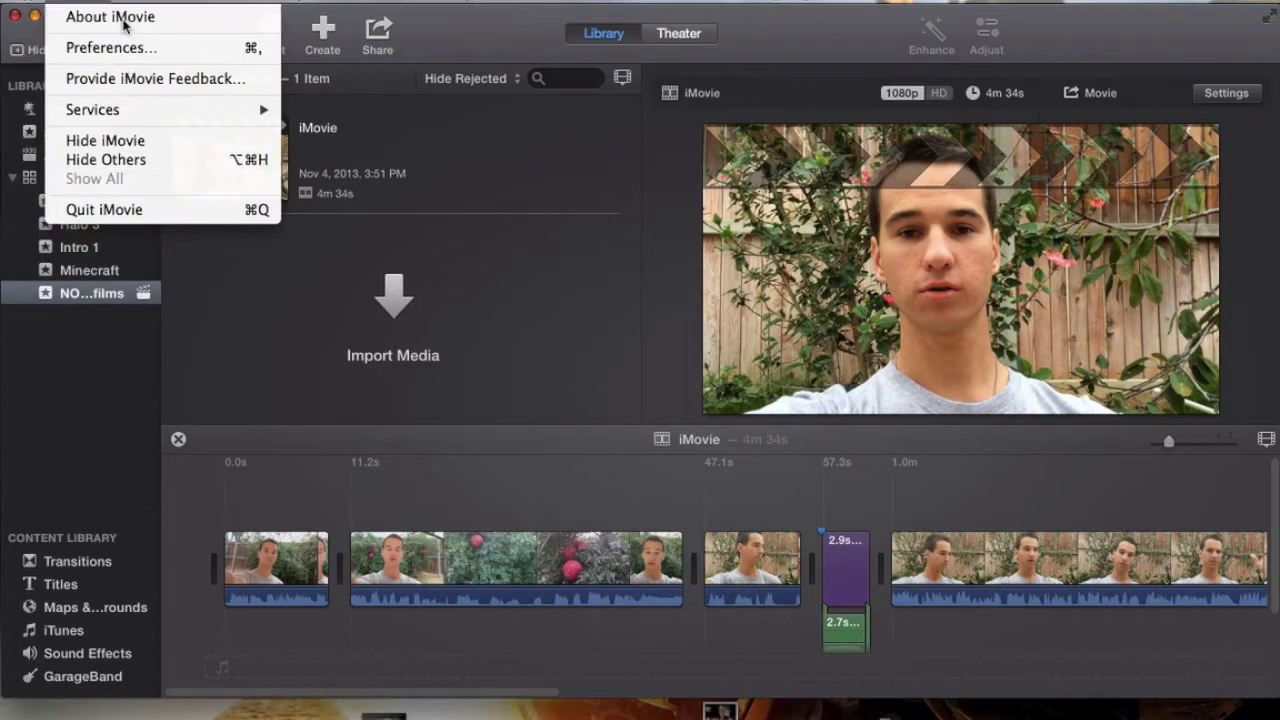
left_click(115, 17)
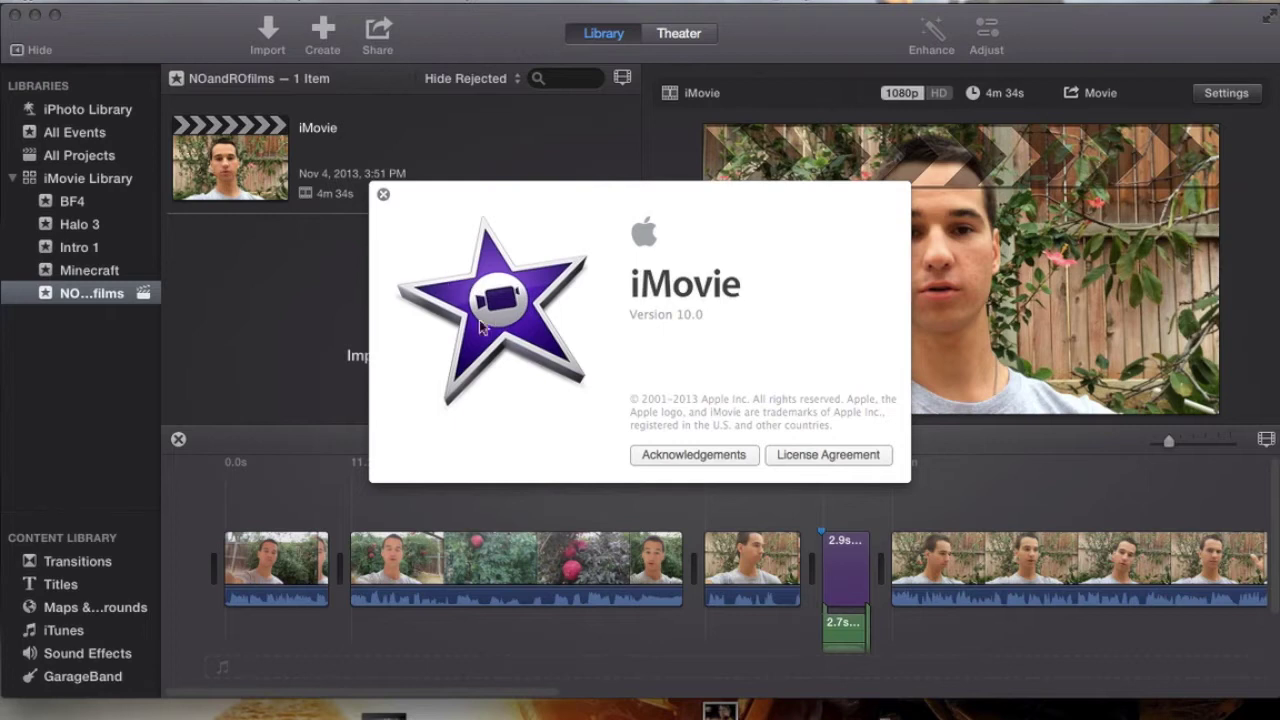
left_click(383, 195)
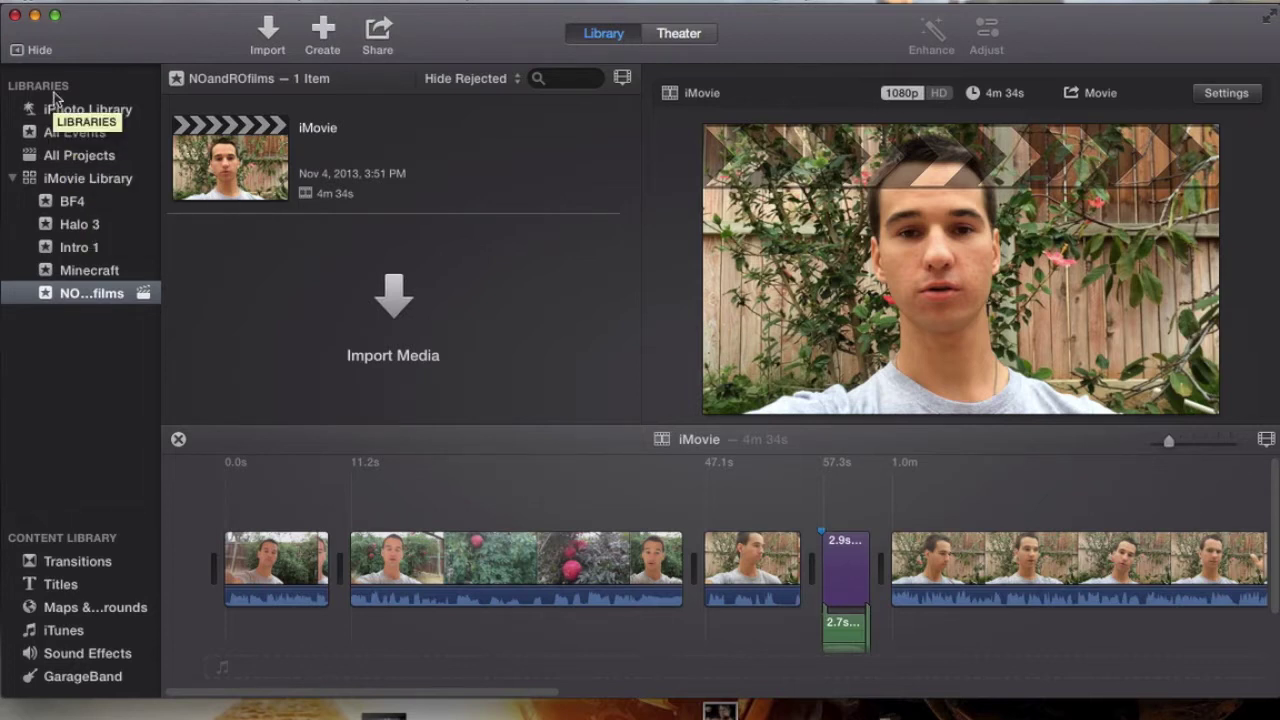
- Select the NOandROfilms event, then its iMovie project so the 4m 34s timeline loads
left_click(43, 491)
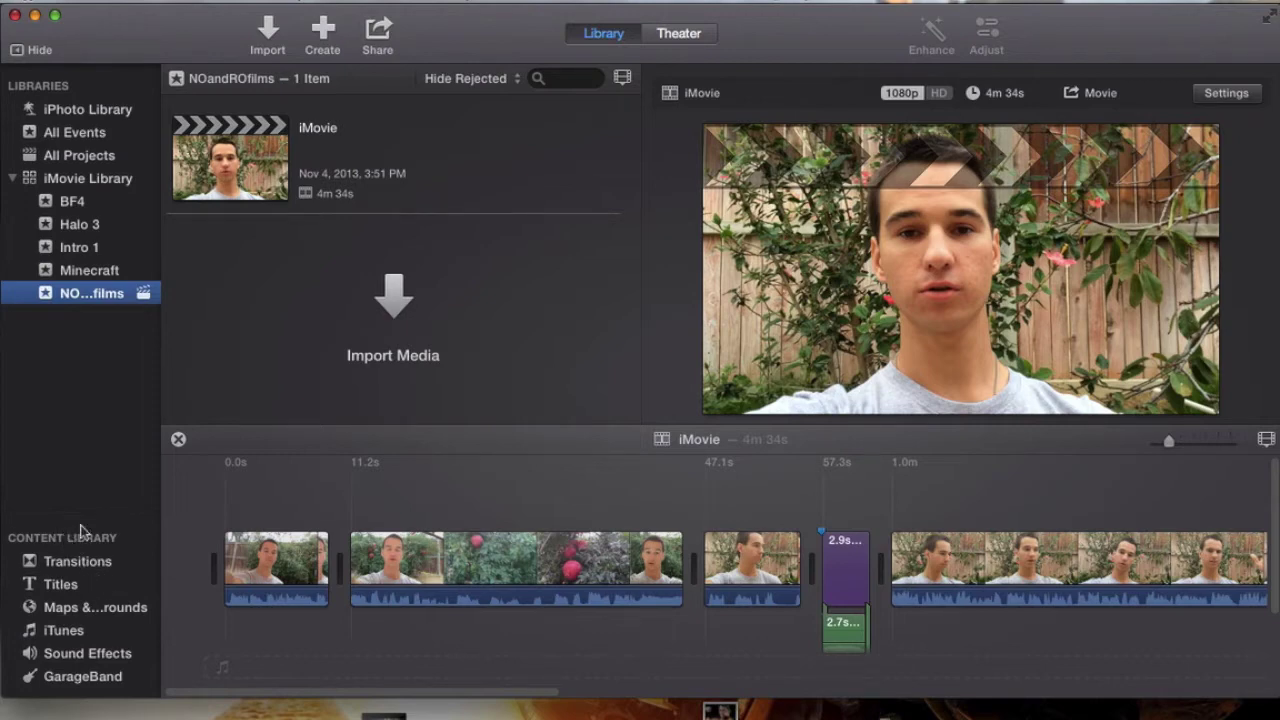
left_click(1074, 449)
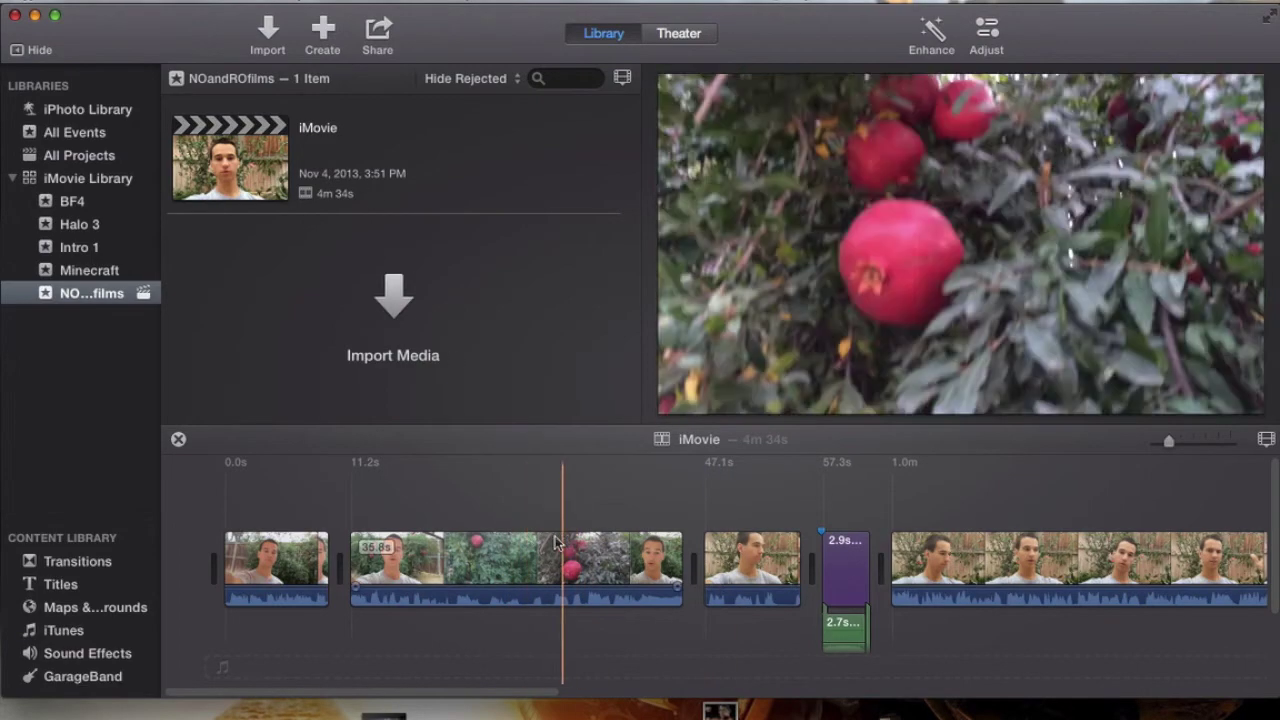
left_click(248, 155)
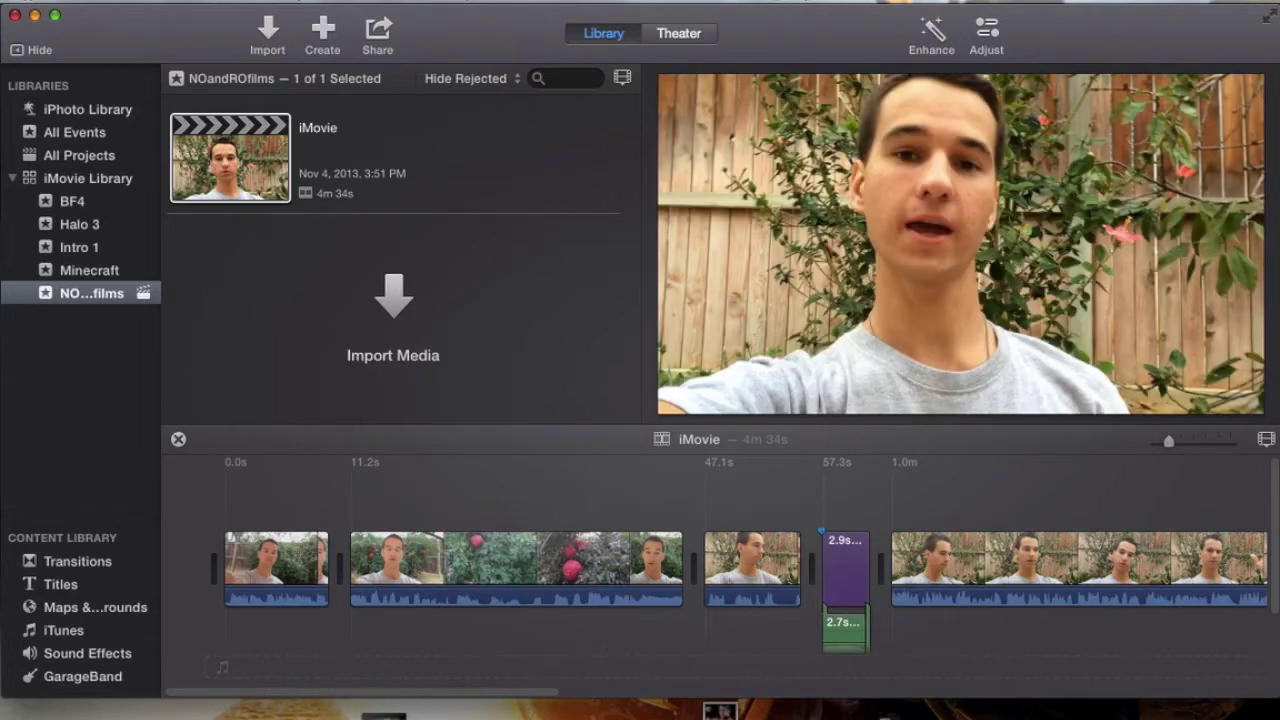
mouse_move(384, 700)
left_mouse_down()
mouse_move(368, 180)
mouse_move(391, 214)
mouse_move(134, 323)
mouse_move(80, 222)
mouse_move(80, 289)
mouse_move(383, 712)
left_mouse_up()
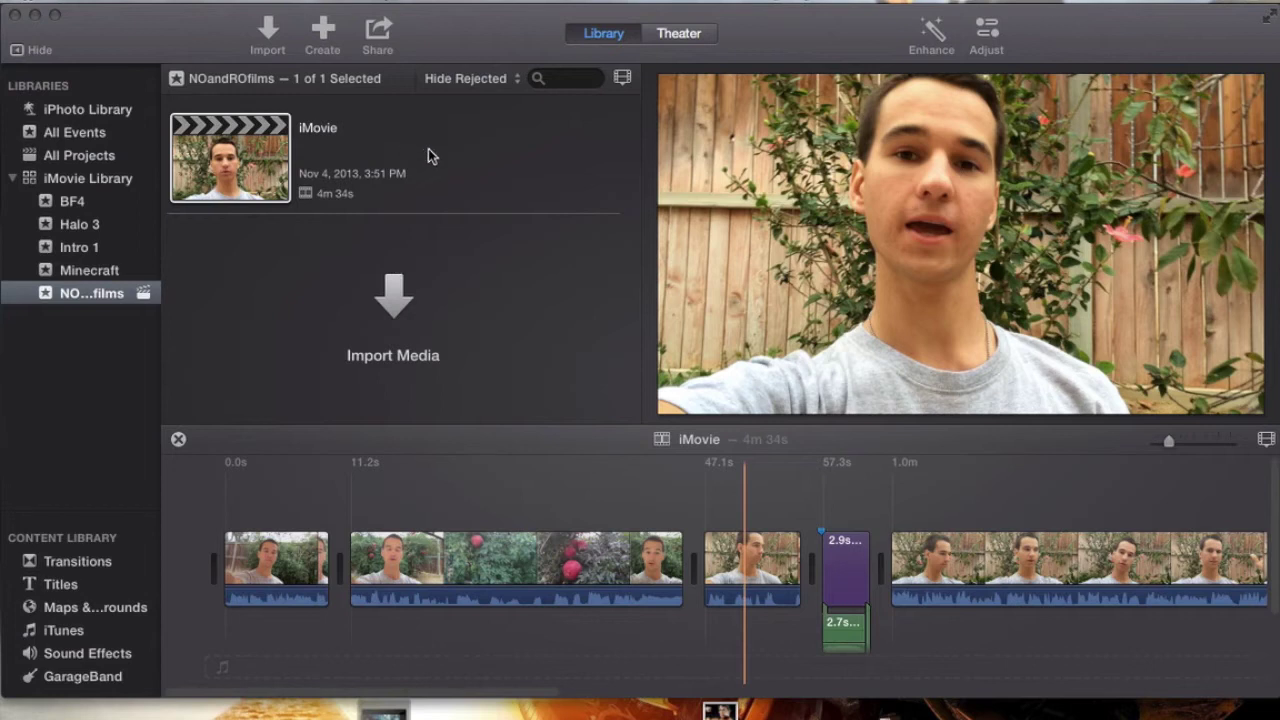
left_click(465, 79)
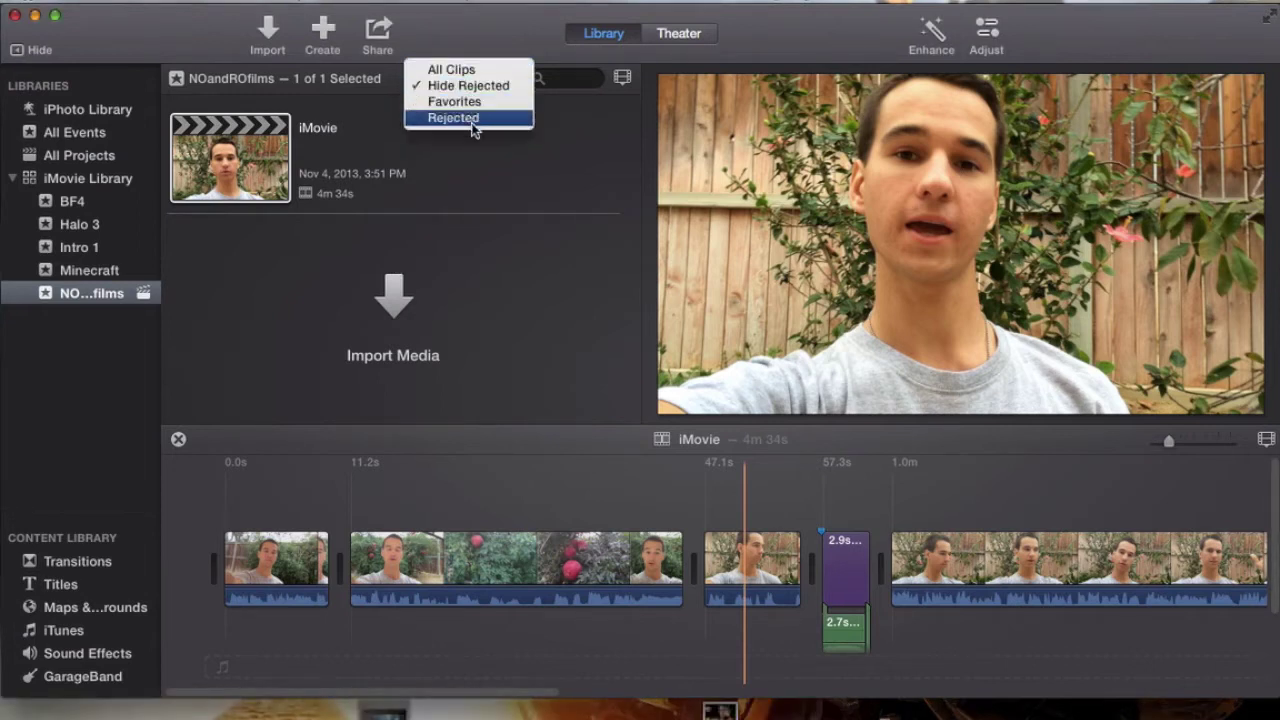
left_click(471, 89)
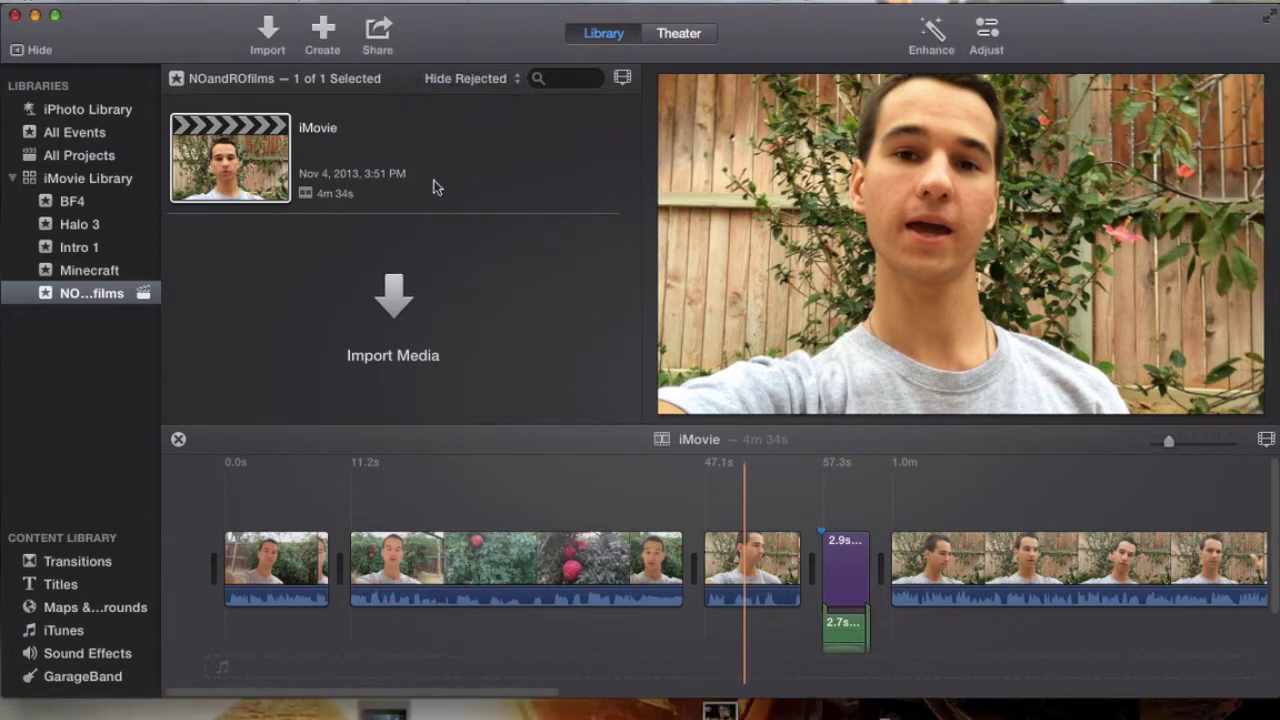
left_click(546, 233)
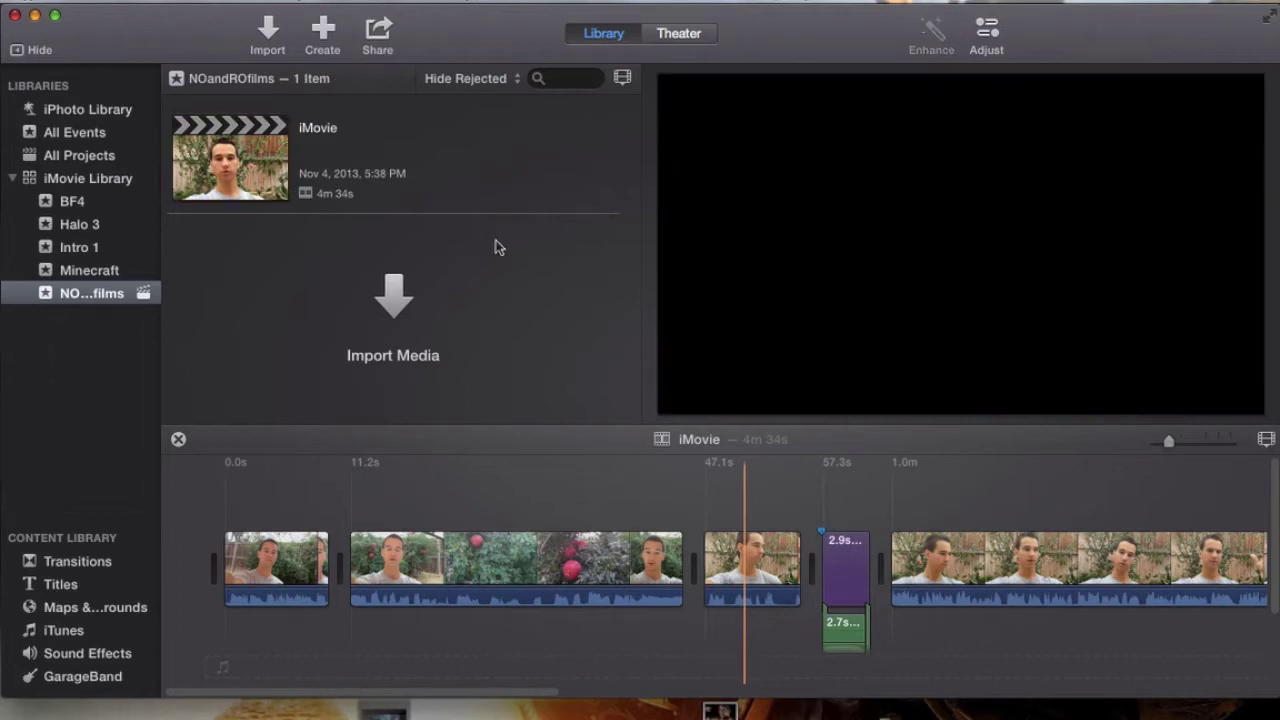
left_click(761, 558)
right_click(765, 559)
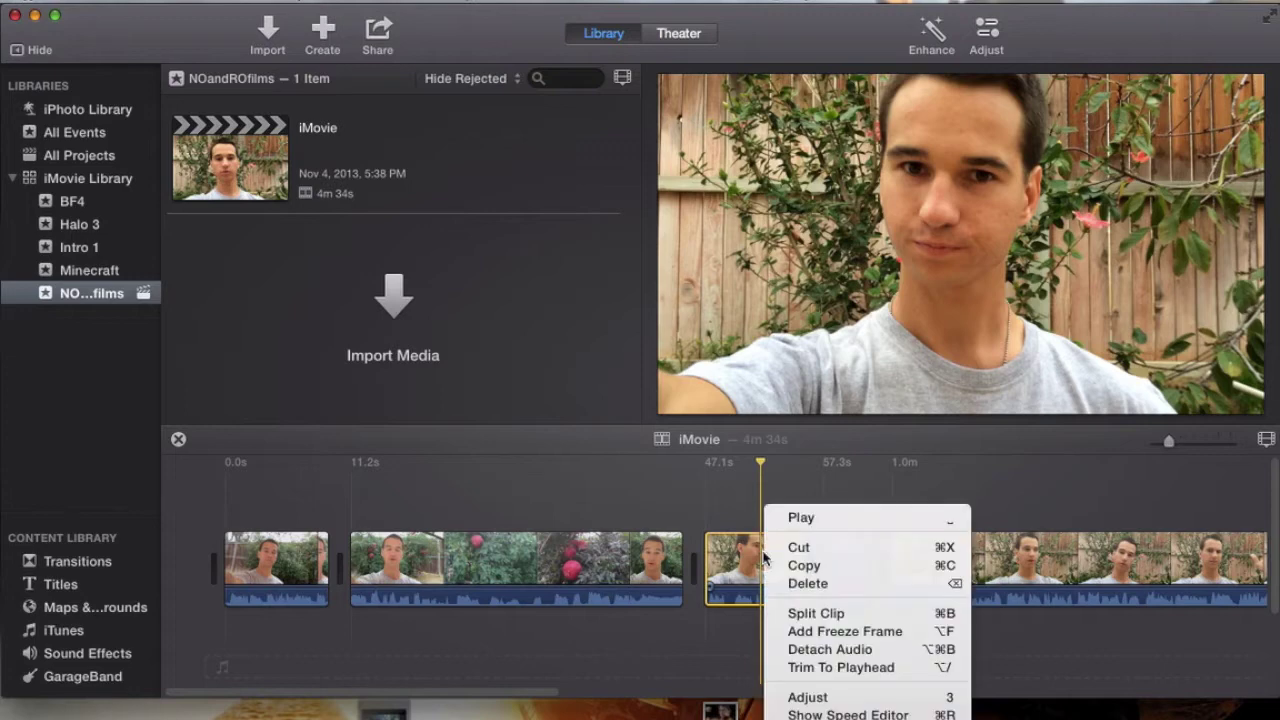
left_click(760, 597)
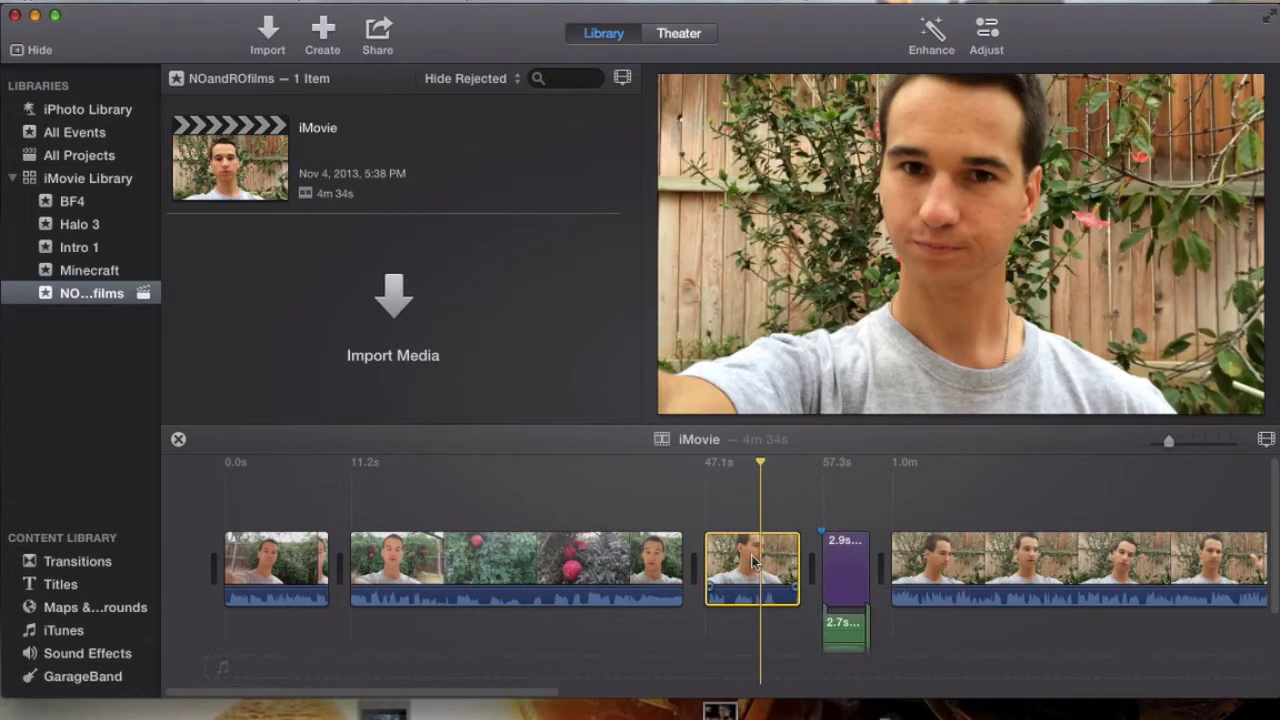
left_click(765, 508)
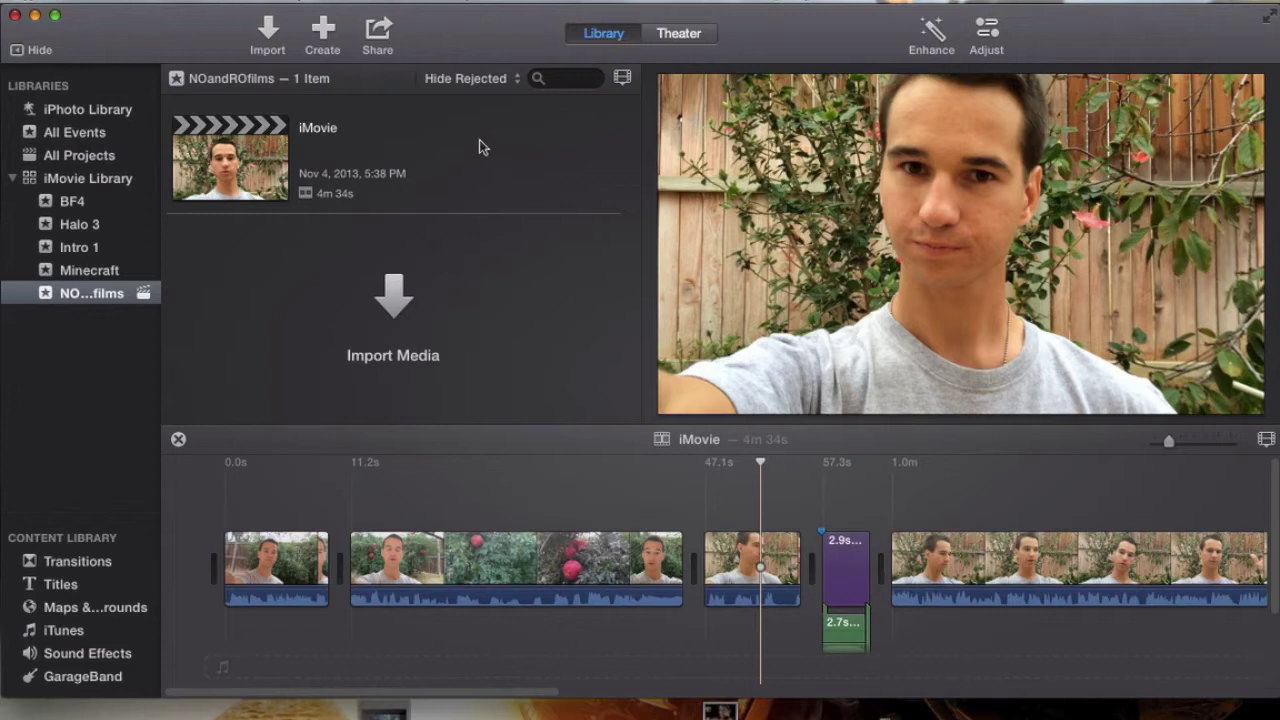
left_click(493, 87)
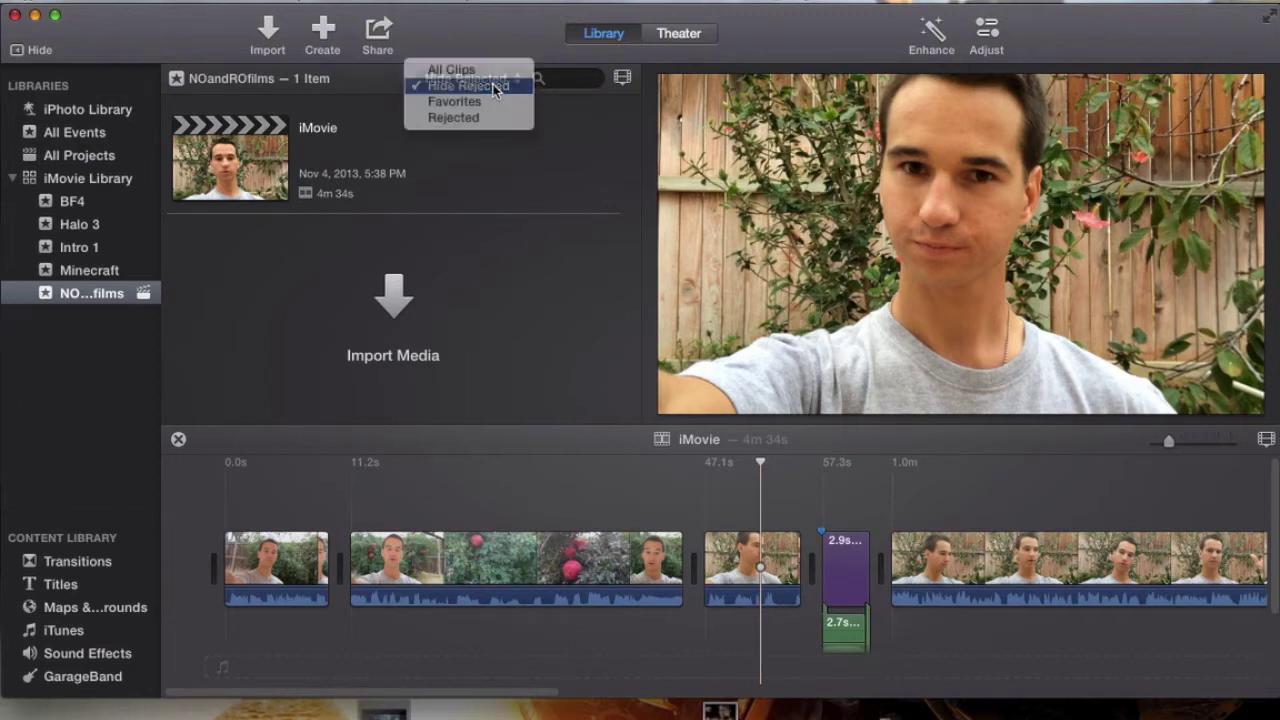
left_click(493, 87)
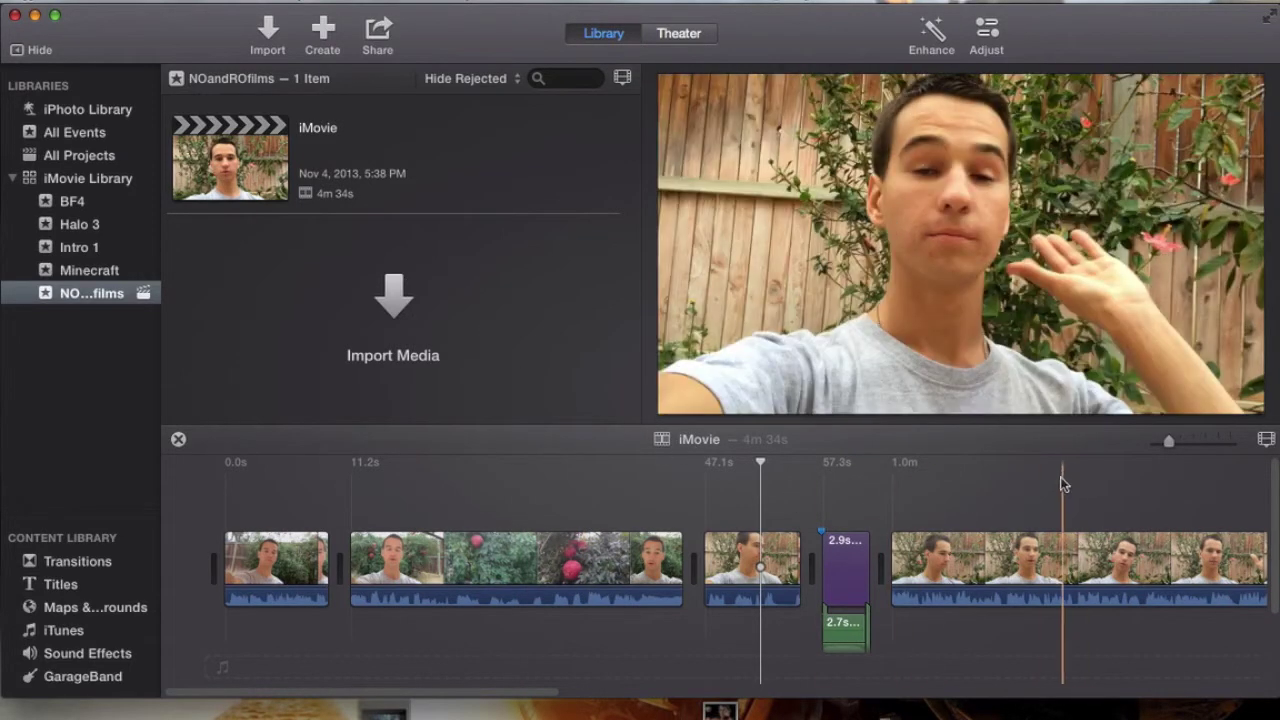
left_click(419, 3)
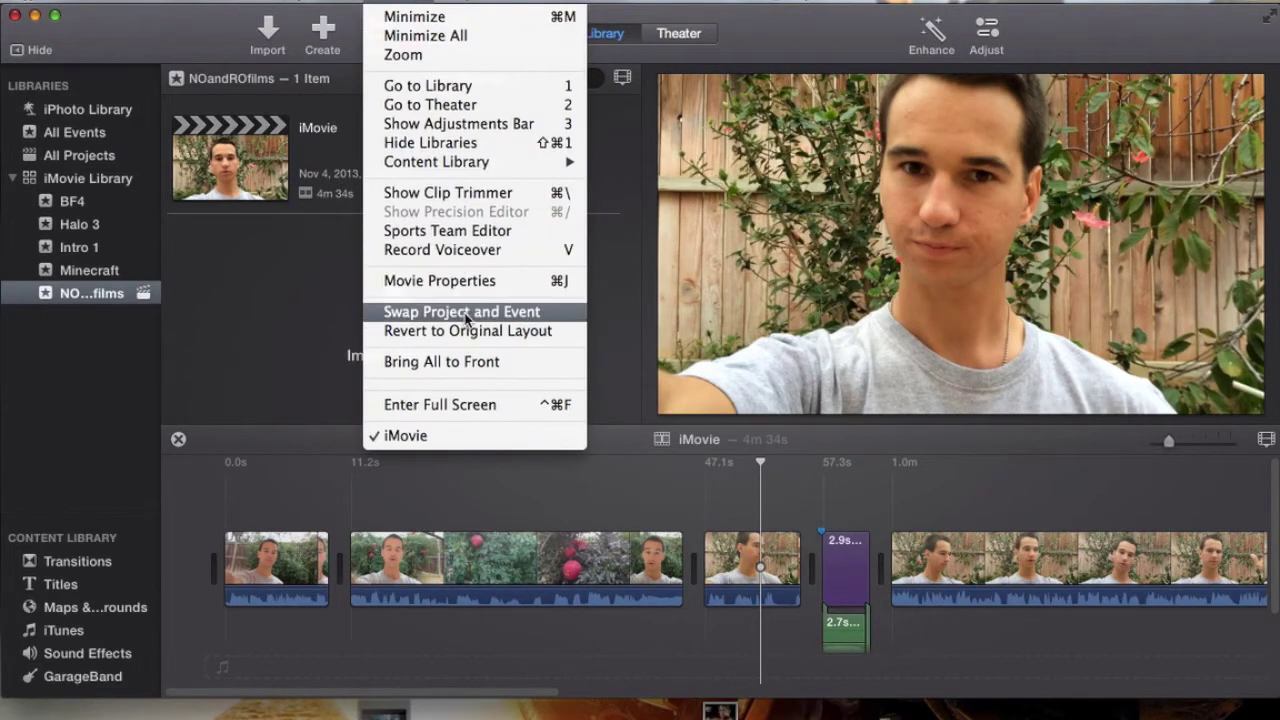
- Use Window > Swap Project and Event to put the timeline above the browser, then reselect the project
left_click(329, 313)
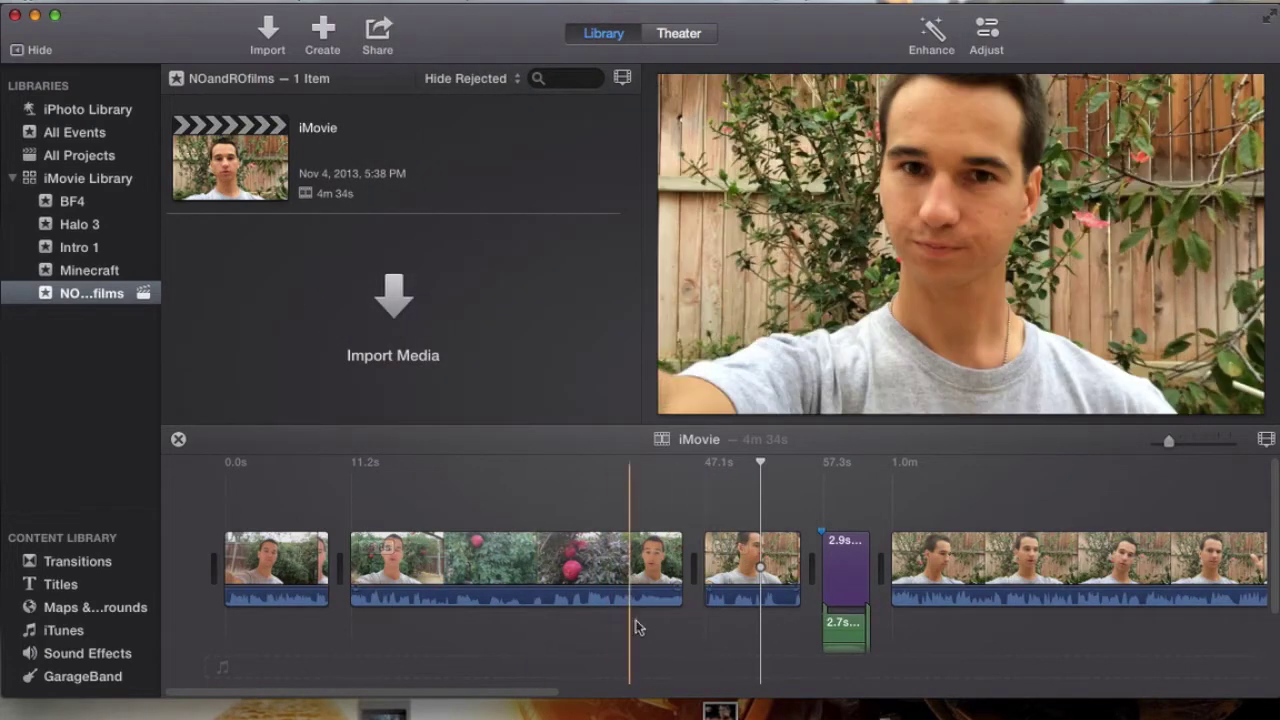
left_click(378, 2)
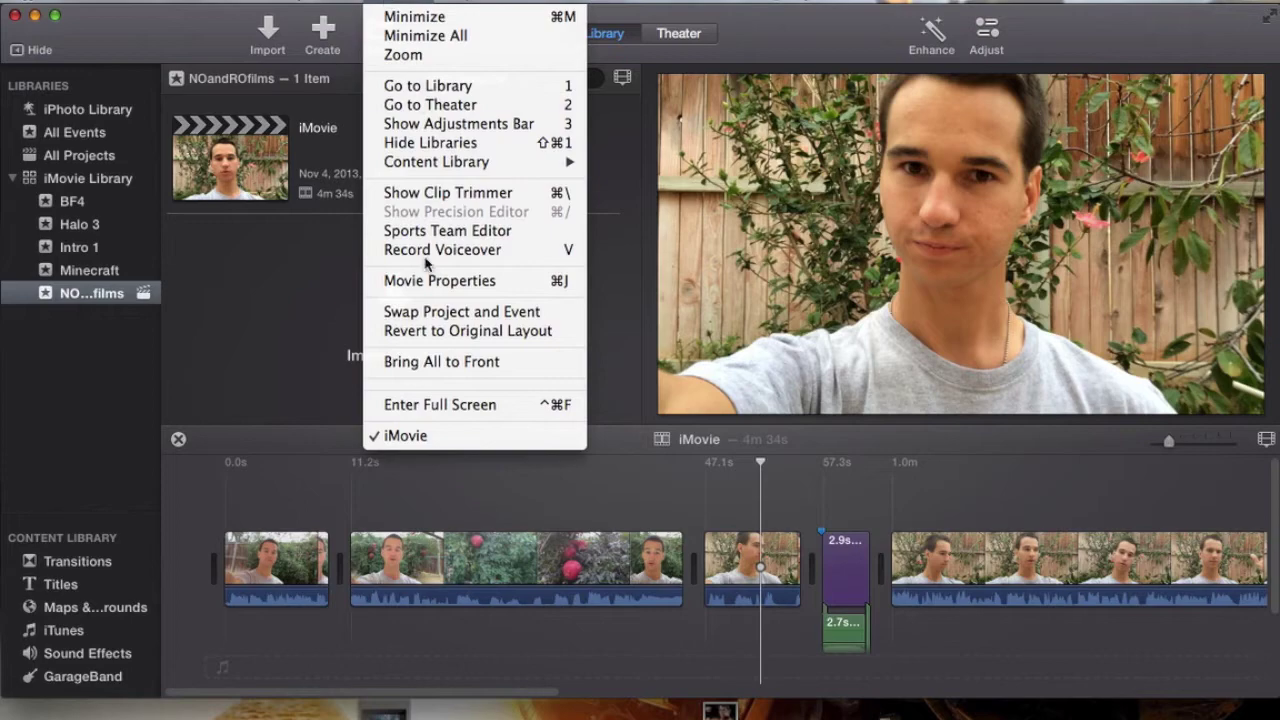
left_click(452, 310)
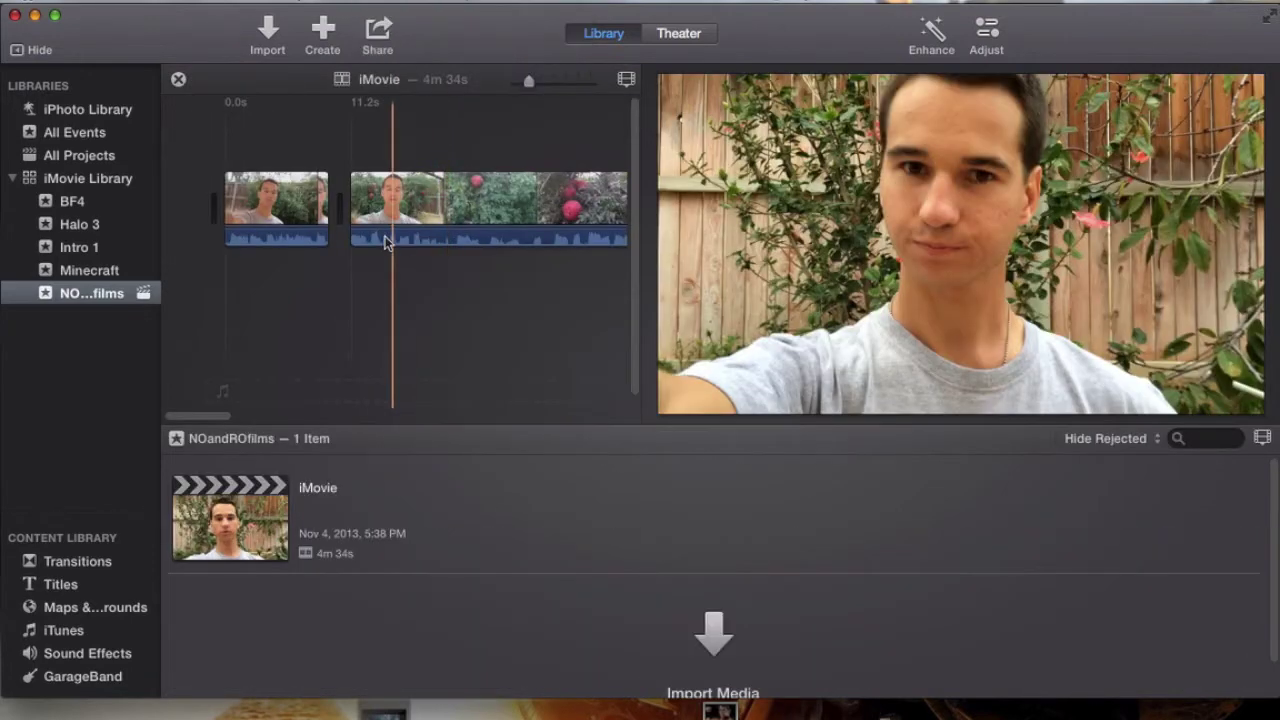
left_click(279, 518)
- Shrink the timeline clips to the smallest size and zoom the timeline in
left_click(592, 502)
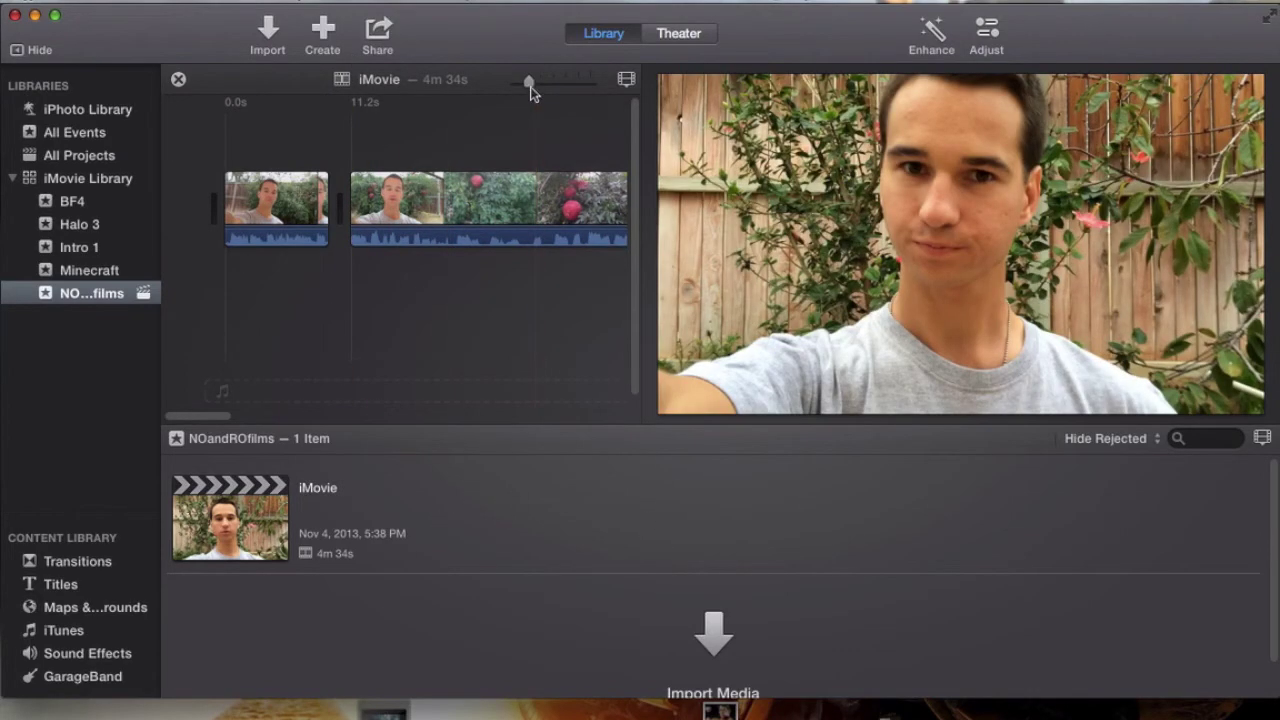
mouse_move(530, 90)
left_mouse_down()
mouse_move(560, 82)
mouse_move(511, 90)
left_mouse_up()
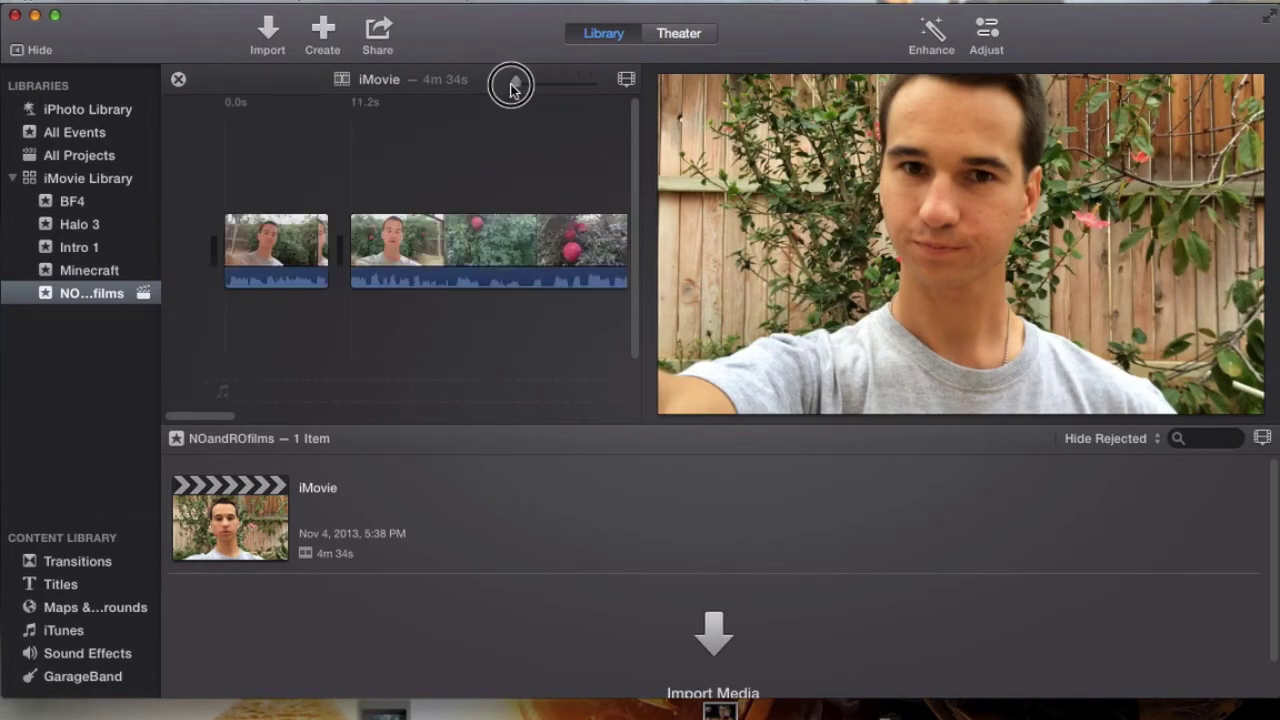
left_click(627, 80)
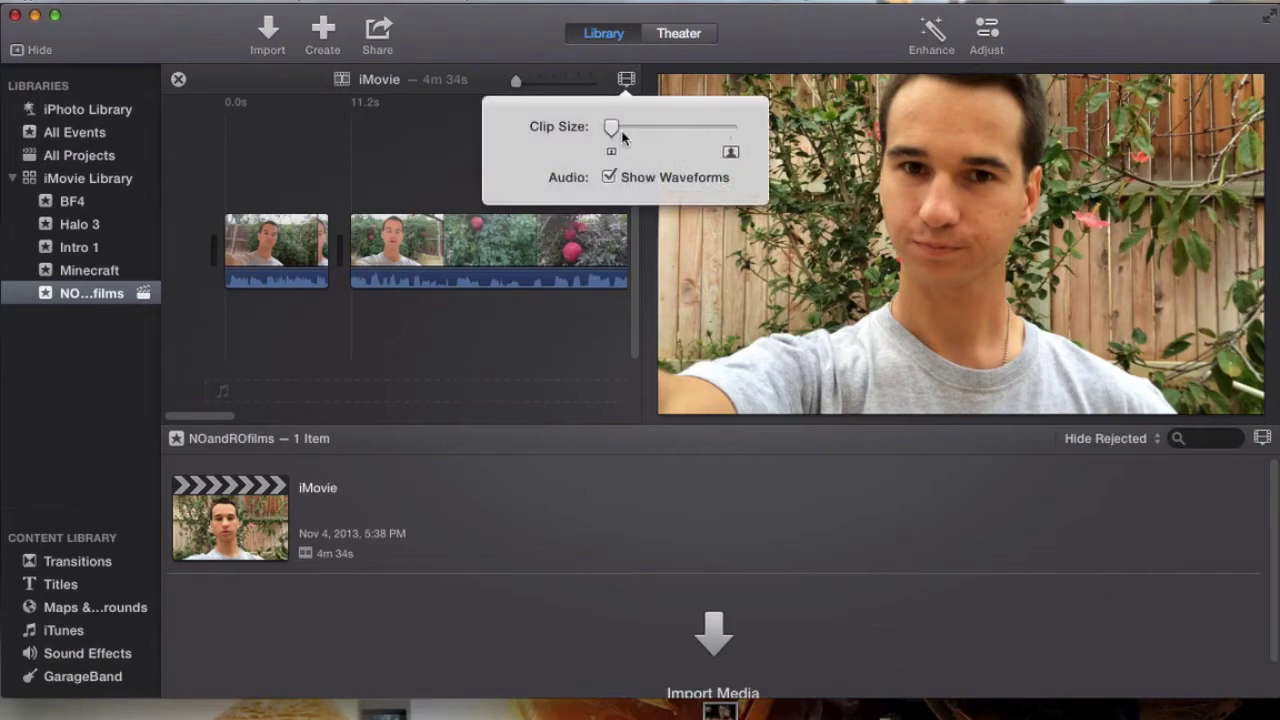
left_click(400, 150)
left_click(546, 87)
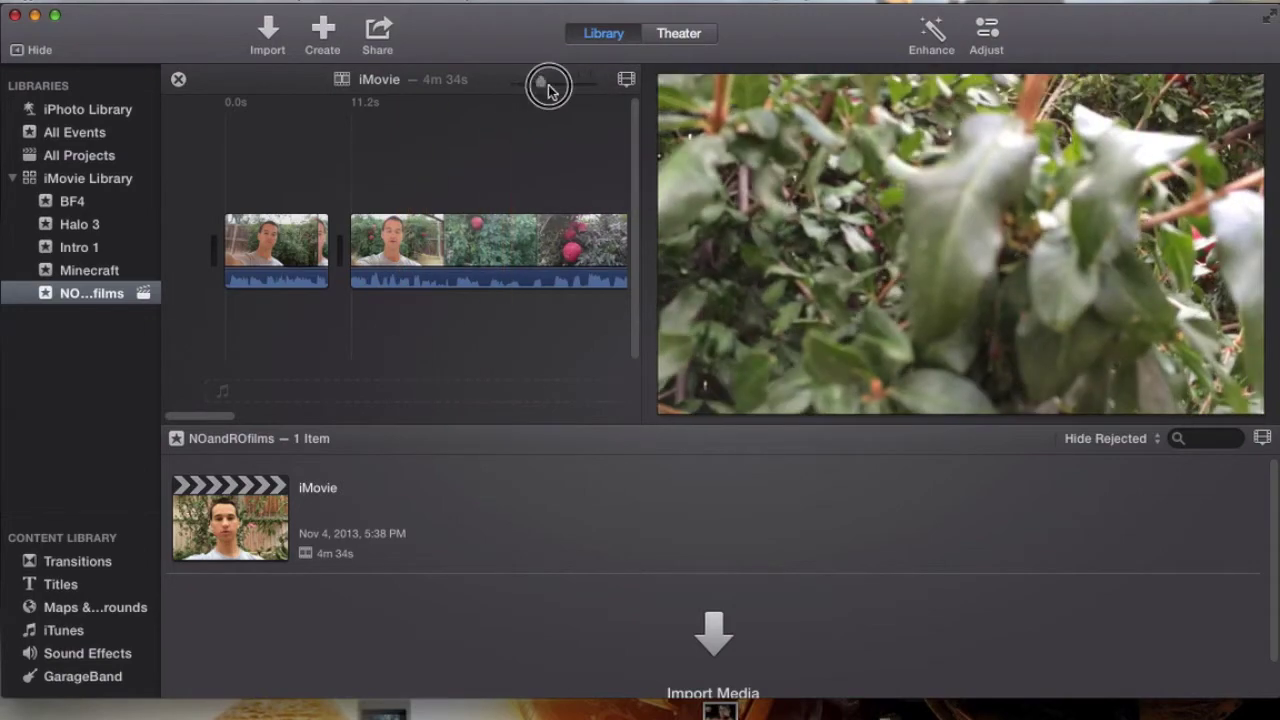
left_click_drag(548, 88, 594, 86)
- Zoom the timeline back out so the first two clips show, with the playhead in the second
left_click(255, 422)
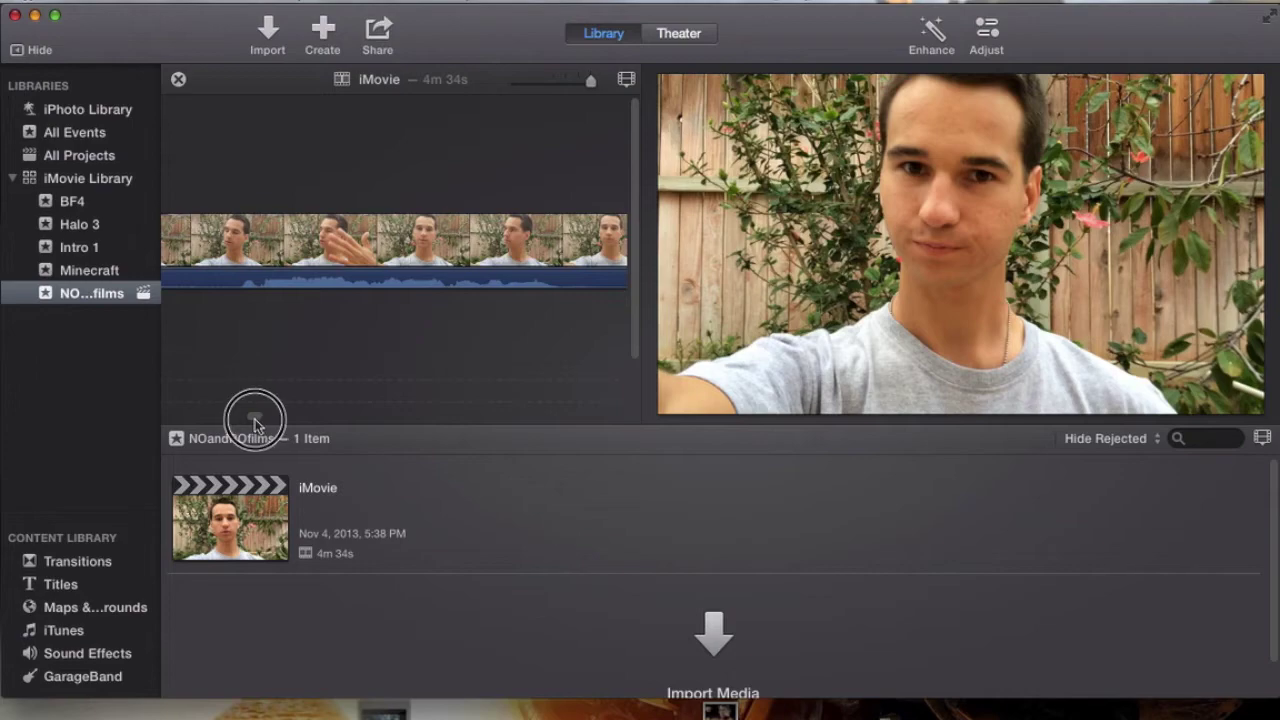
left_click_drag(255, 422, 200, 414)
left_click(591, 86)
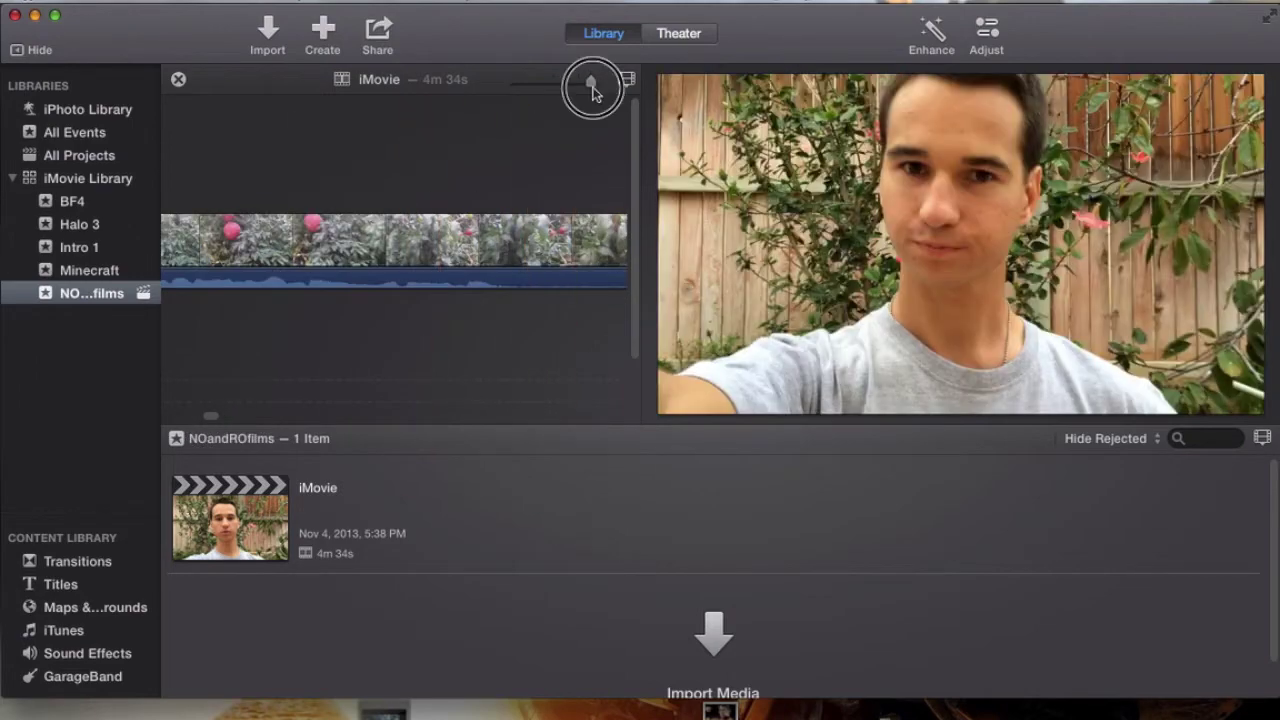
left_click_drag(591, 86, 515, 82)
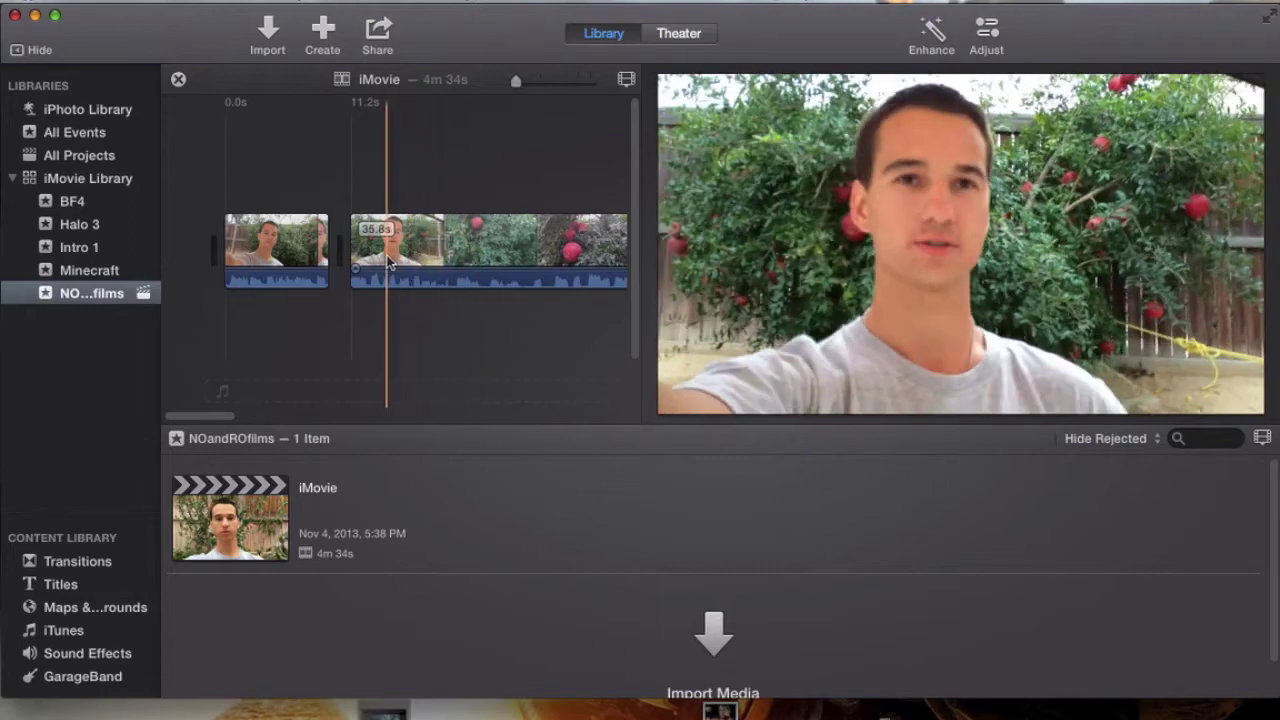
left_click(403, 352)
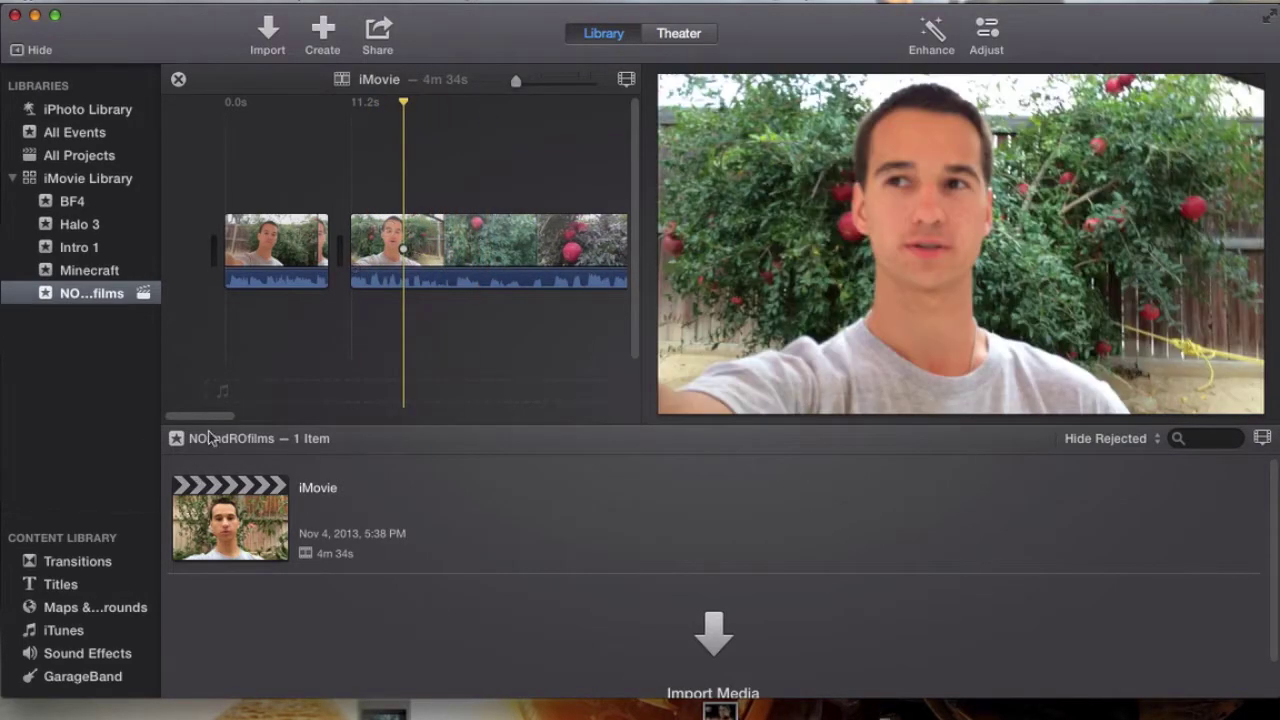
mouse_move(200, 415)
left_mouse_down()
mouse_move(400, 414)
mouse_move(200, 416)
left_mouse_up()
- Shrink the NOandROfilms event browser clips to the smallest size
left_click(1262, 440)
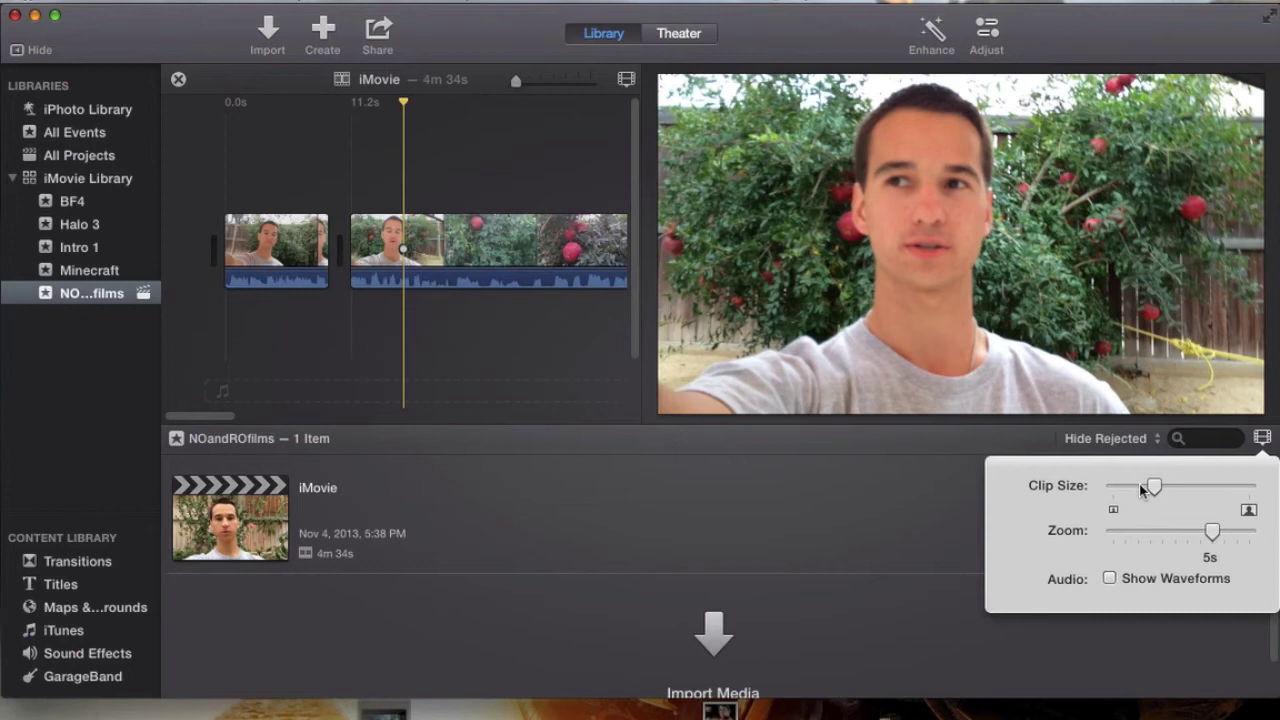
left_click_drag(1154, 488, 1116, 490)
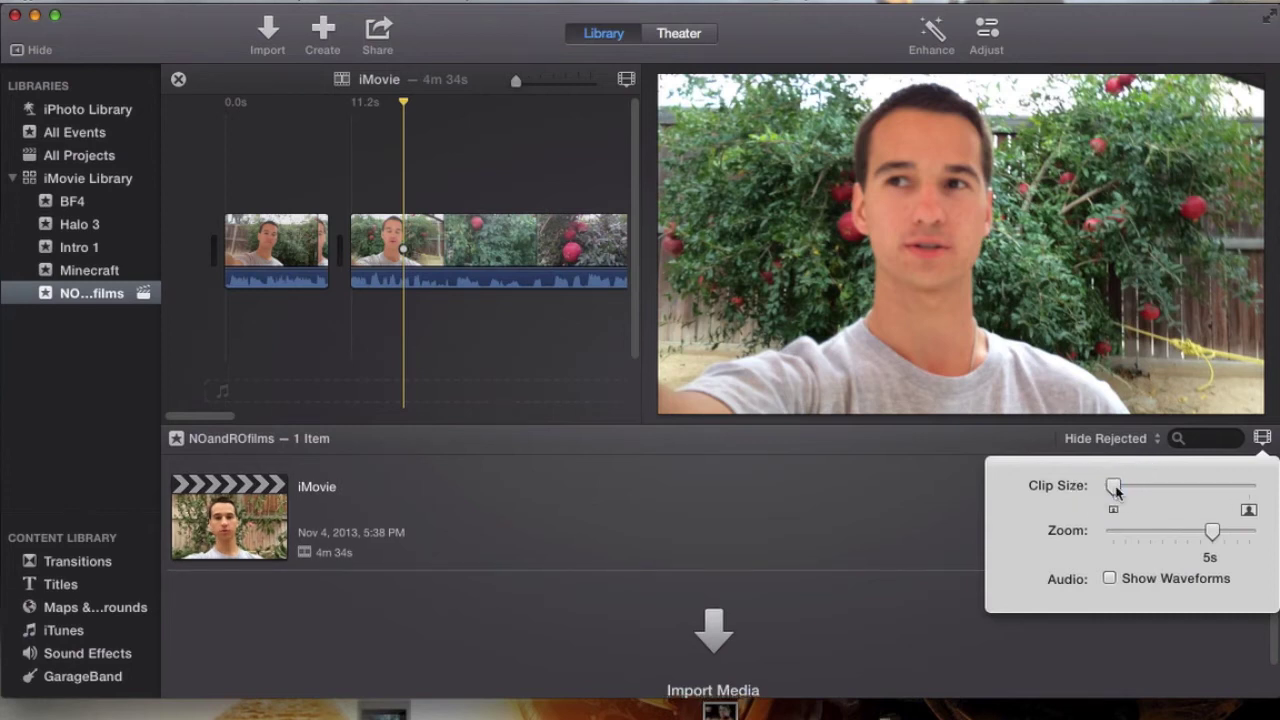
left_click(628, 562)
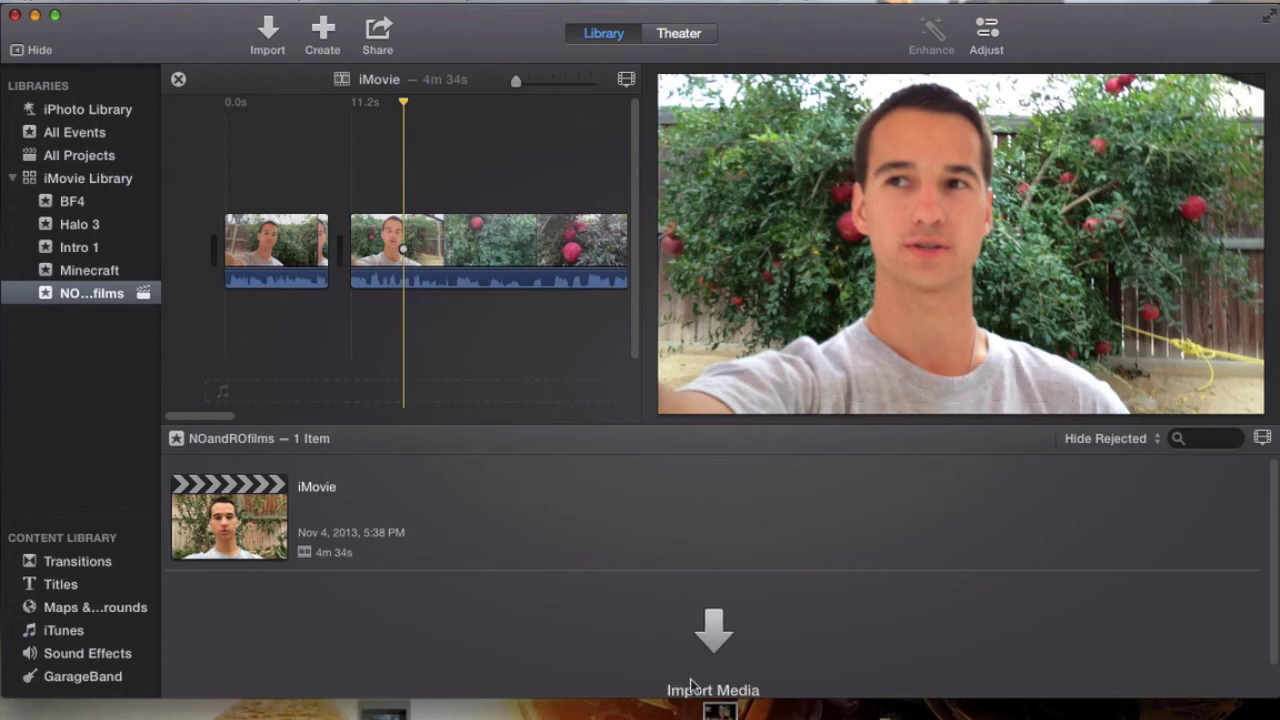
- Open the BF4 event and set its browser clip size to the minimum
left_click(72, 201)
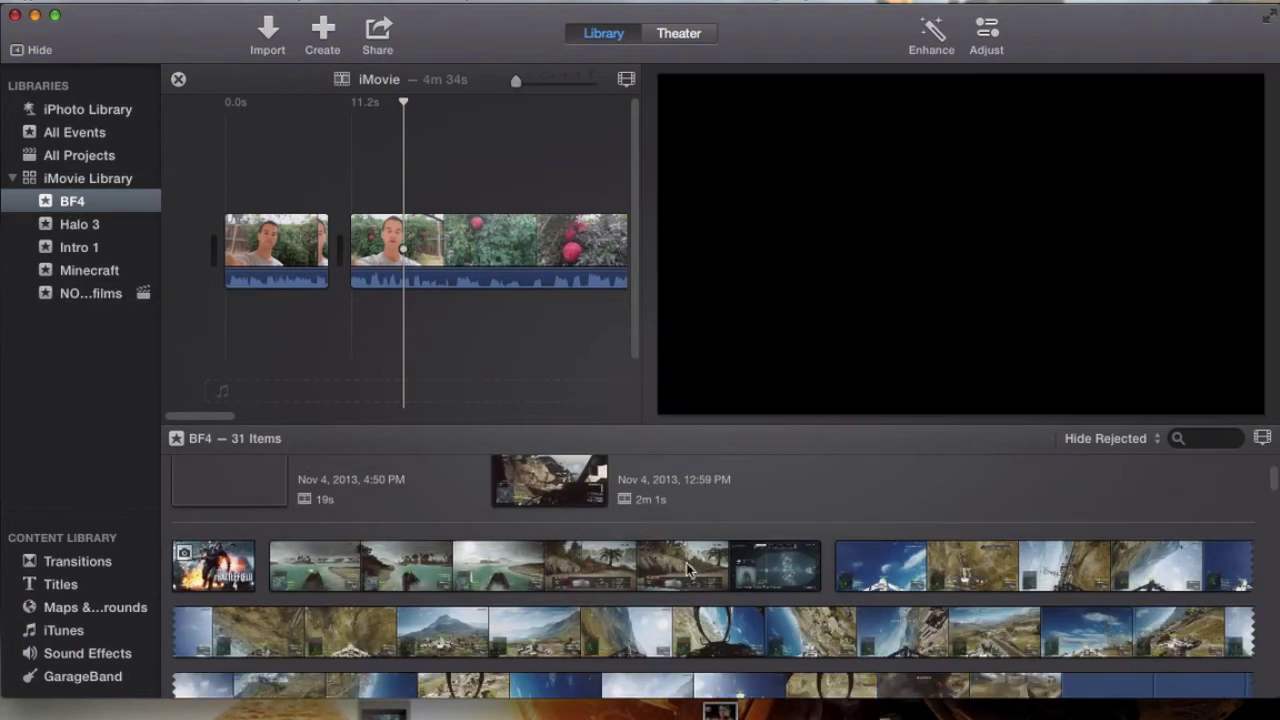
left_click(1262, 438)
mouse_move(1114, 486)
left_mouse_down()
mouse_move(1220, 486)
mouse_move(1102, 487)
left_mouse_up()
left_click(185, 367)
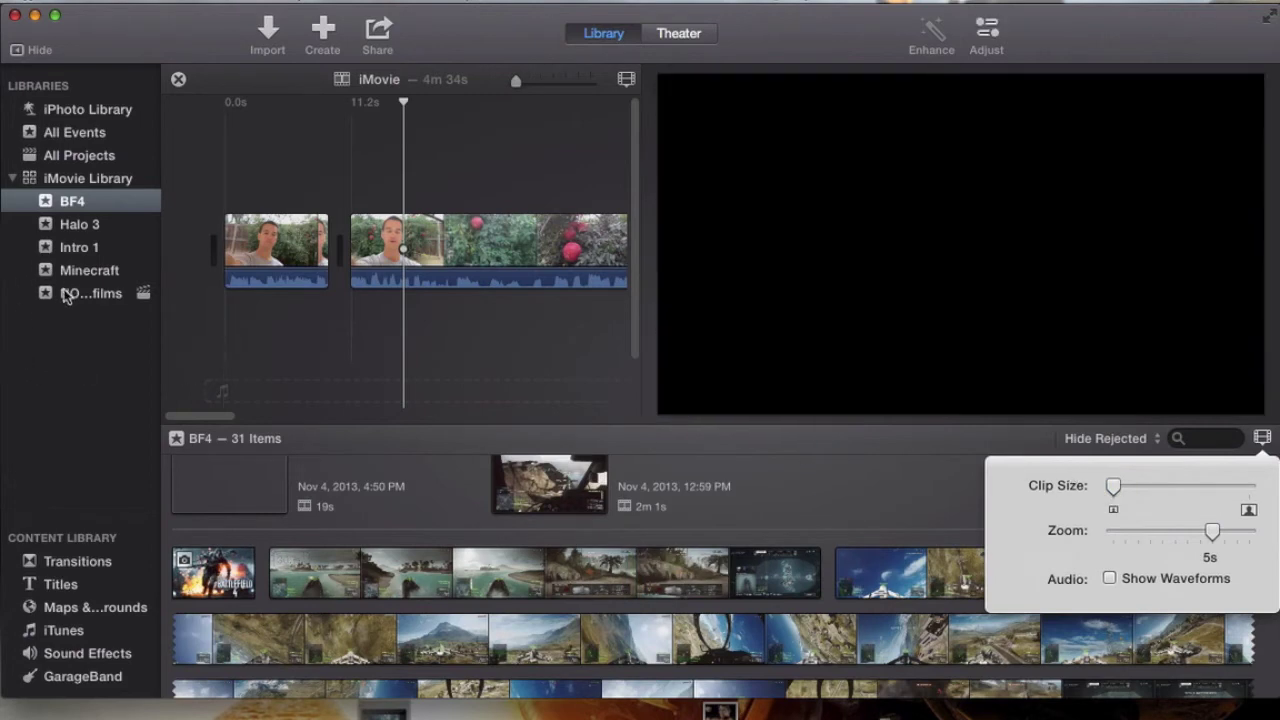
- Return to NOandROfilms, adjust its browser clip zoom, then reopen the BF4 event
left_click(62, 294)
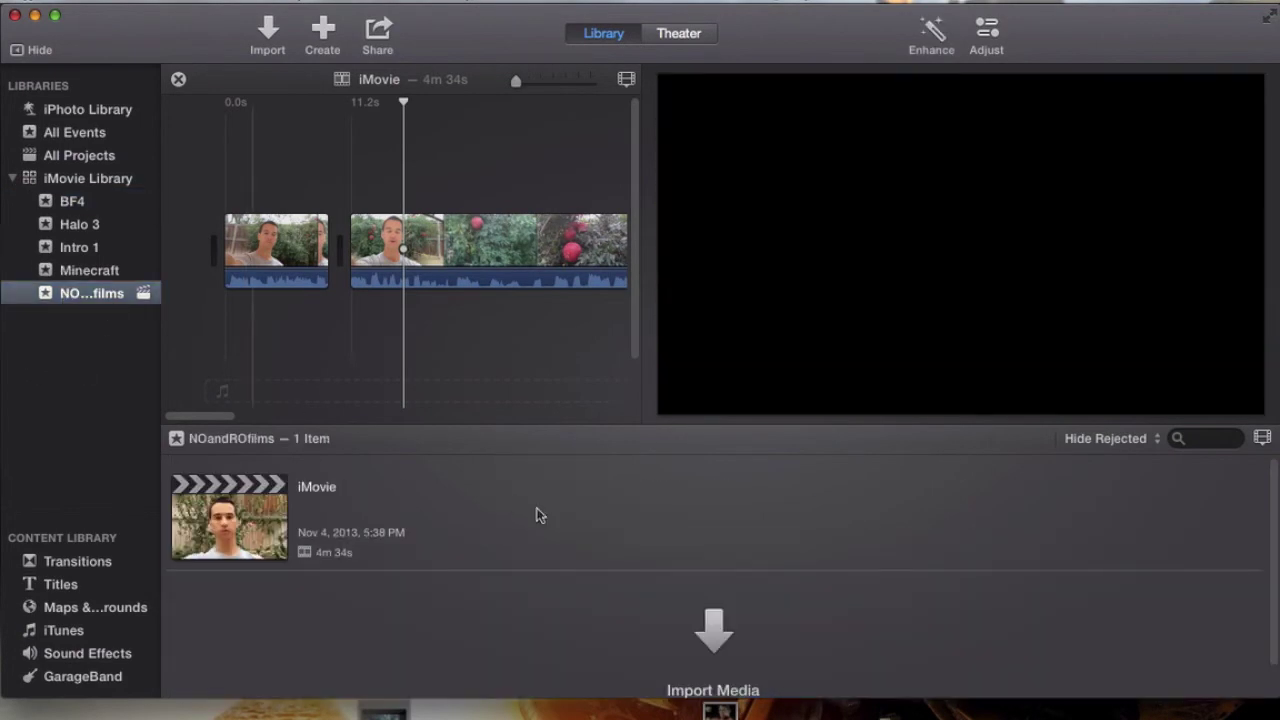
left_click(1262, 438)
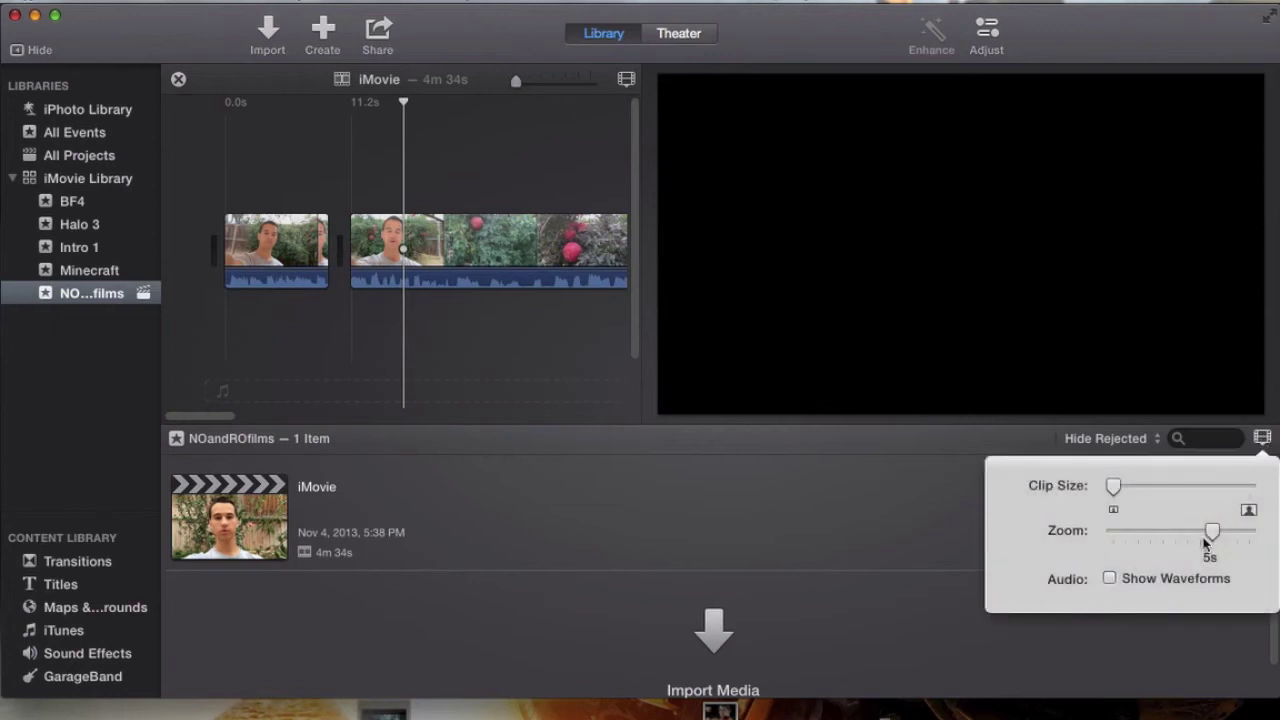
left_click_drag(1208, 540, 1205, 538)
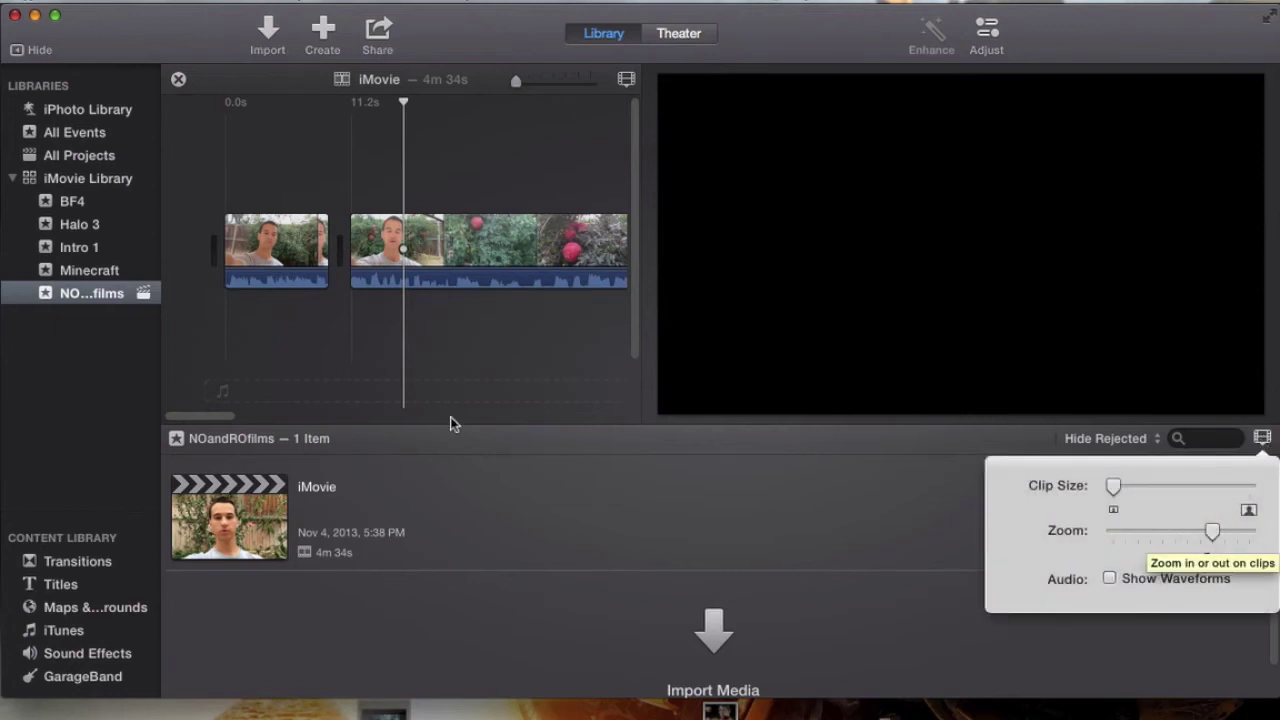
left_click(97, 215)
left_click(88, 205)
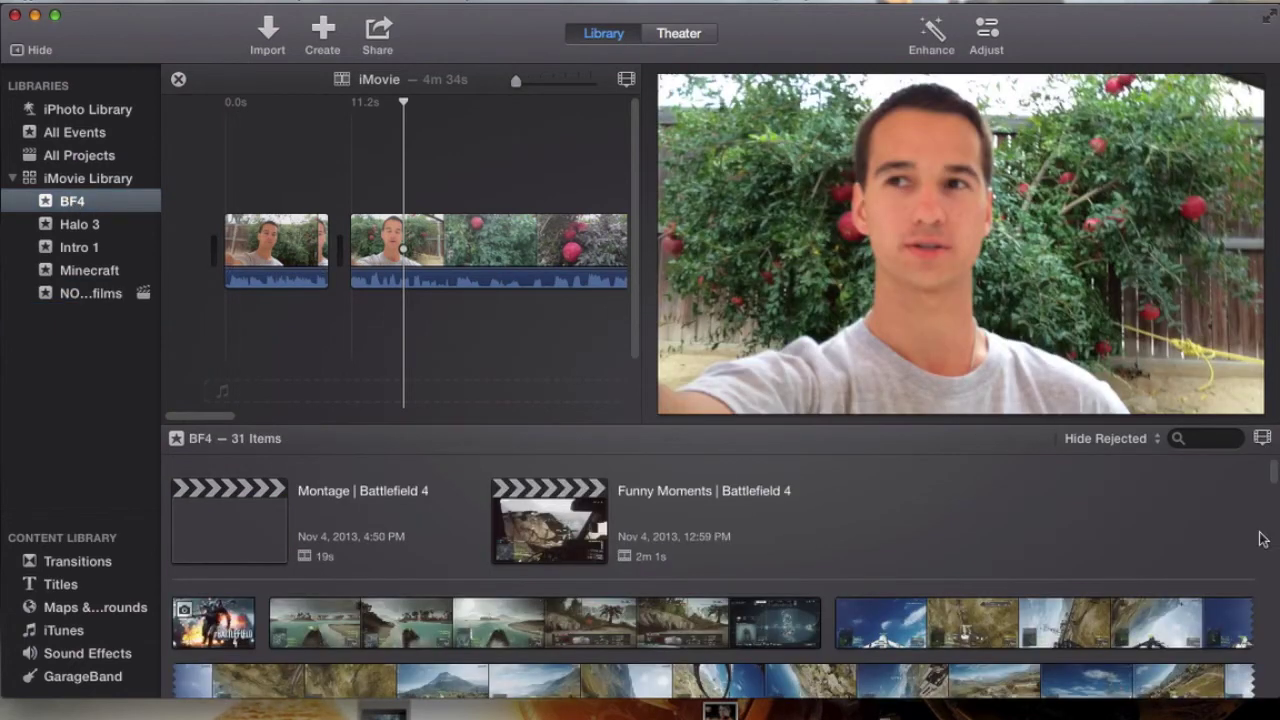
- Check the BF4 event's browser clip appearance settings
left_click(1262, 438)
left_click(1262, 438)
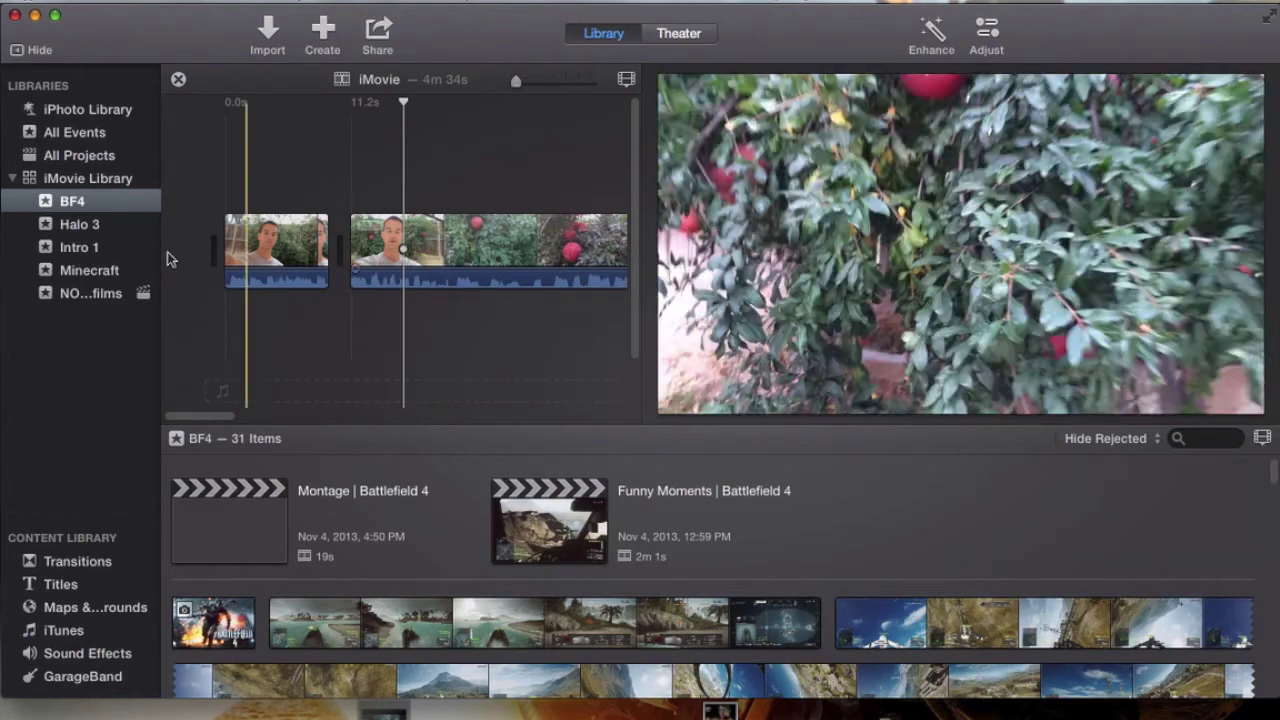